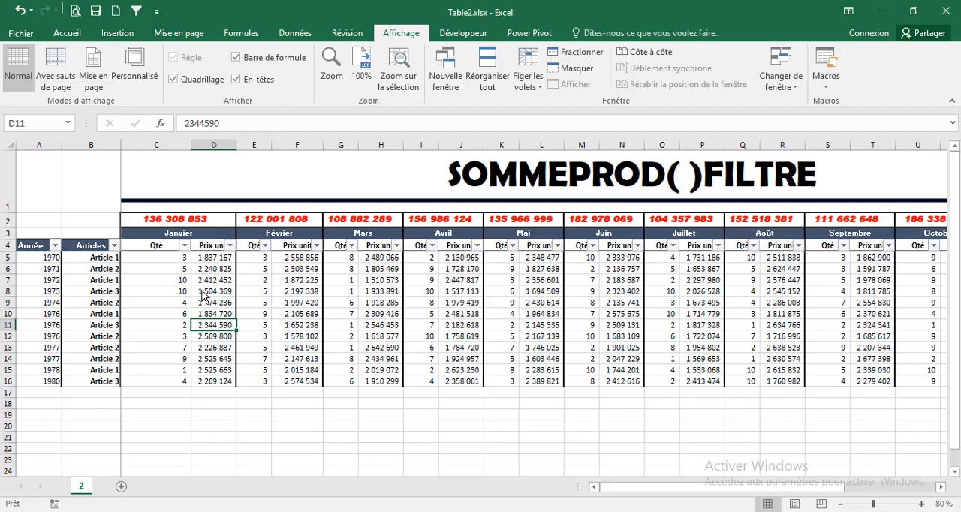
# Filter the Articles column to show only Article 1
pyautogui.click(183, 403)
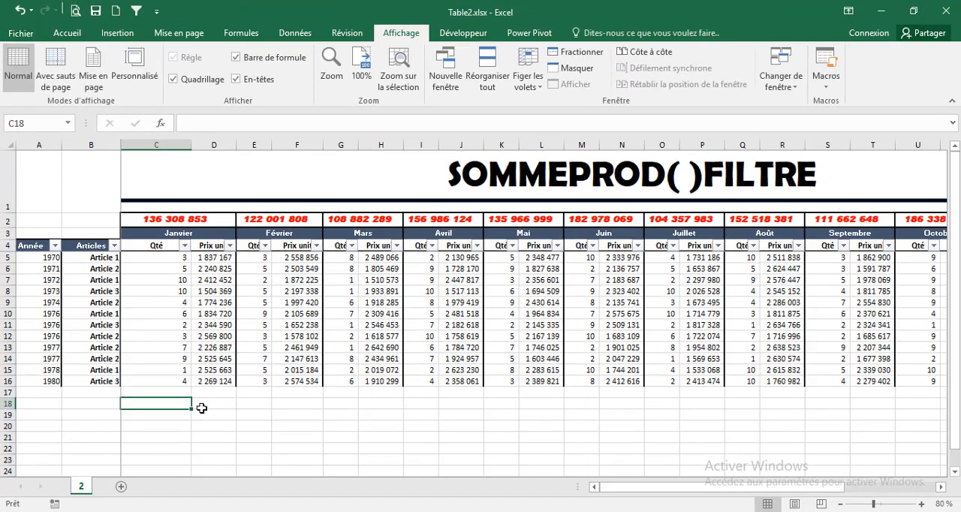
pyautogui.click(112, 247)
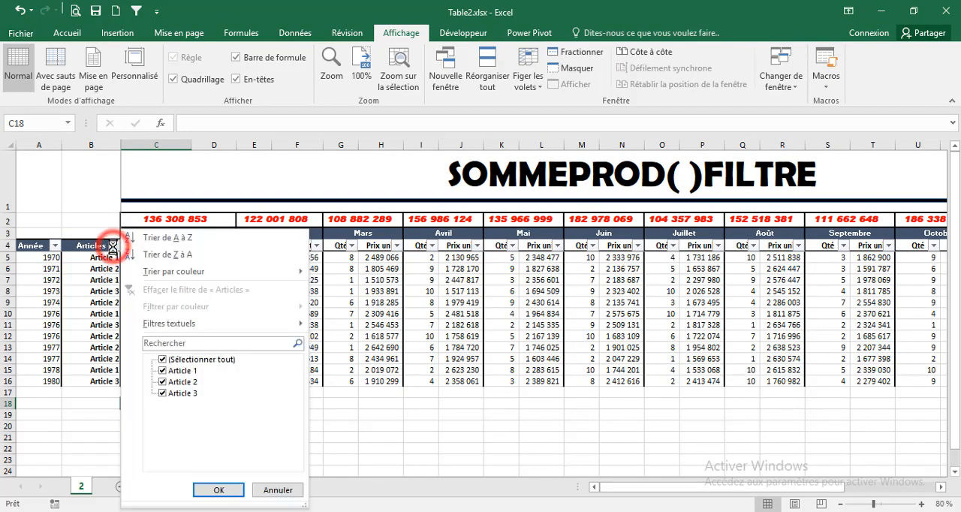
pyautogui.click(167, 359)
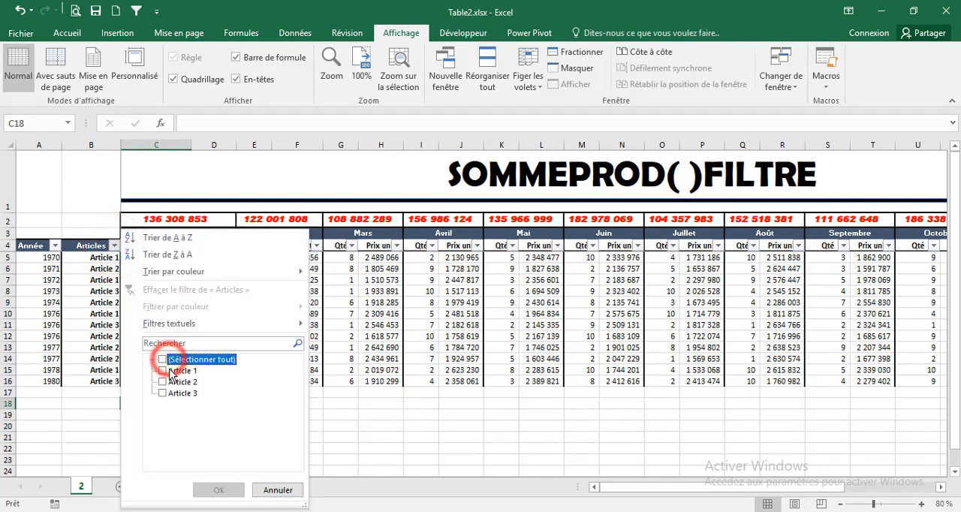
pyautogui.click(169, 371)
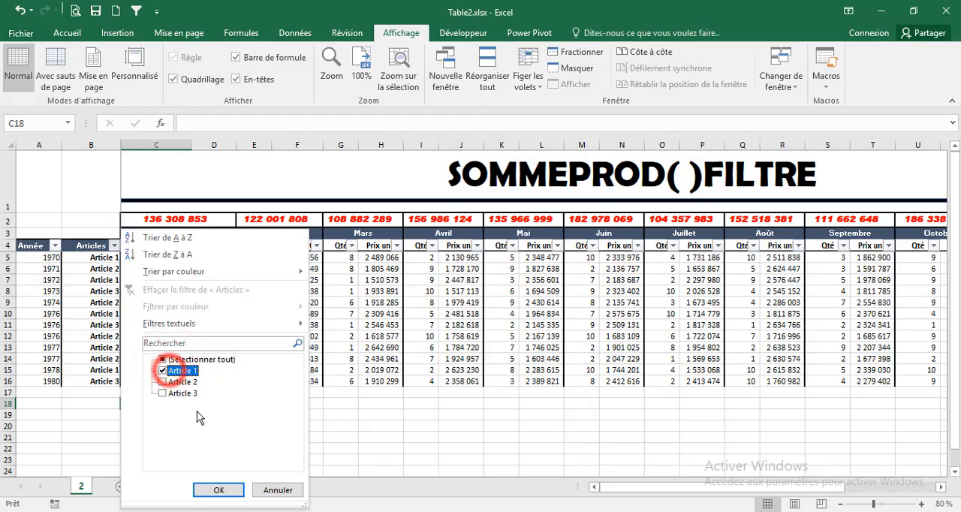
pyautogui.click(220, 489)
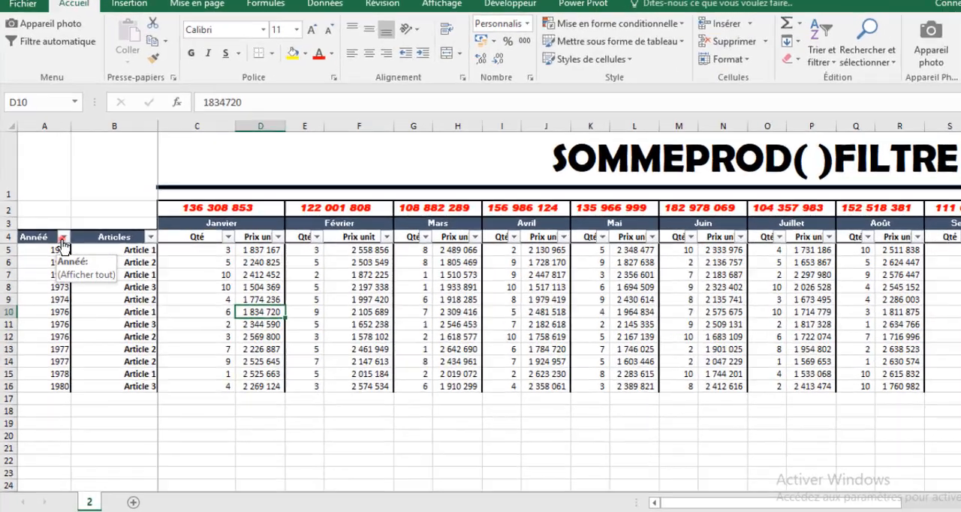
# Filter the Année column of Table1.xlsx to show only 1970
pyautogui.click(57, 245)
pyautogui.click(116, 357)
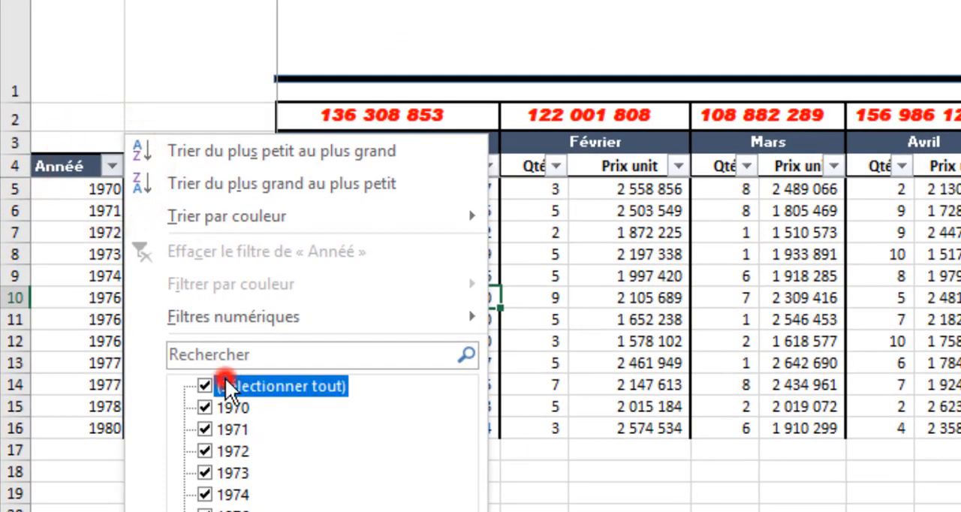
pyautogui.click(226, 407)
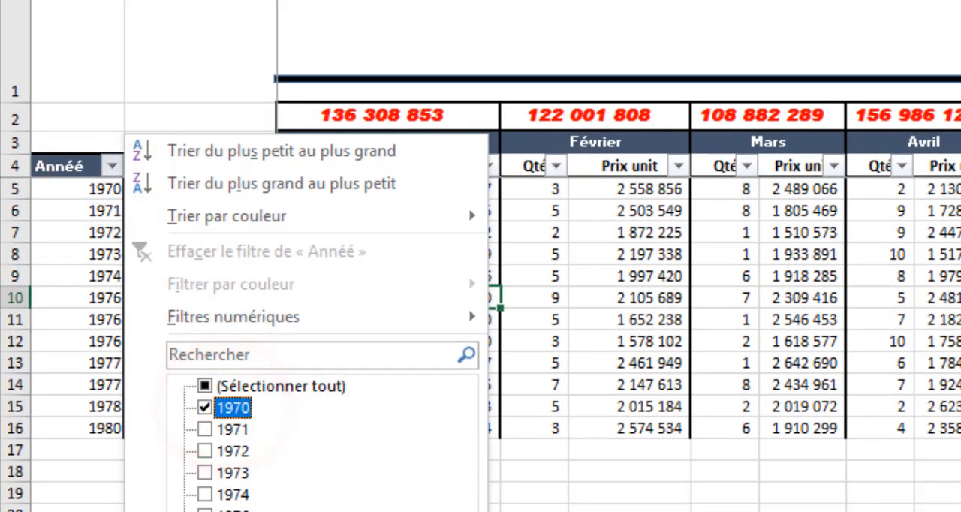
pyautogui.press('Return')
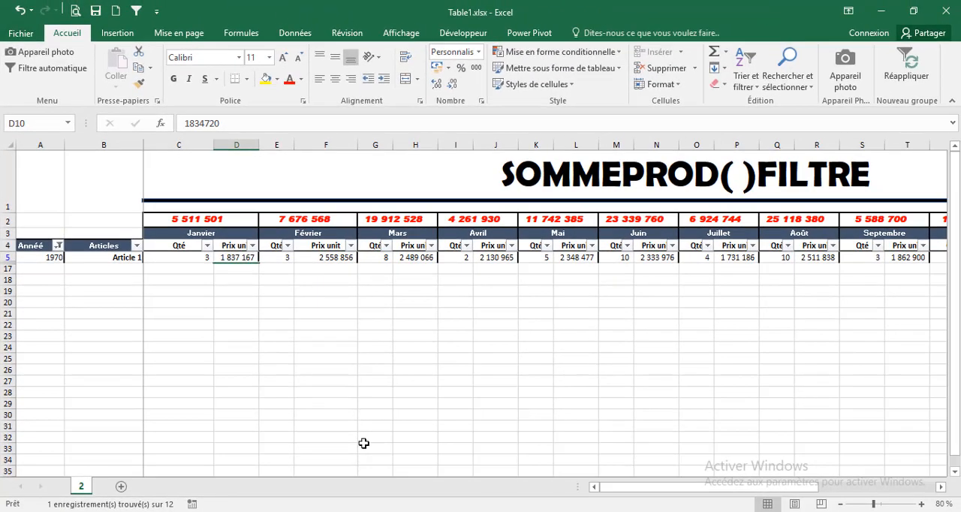
# Change the Année column filter to show only the years 1971 and 1972
pyautogui.click(58, 245)
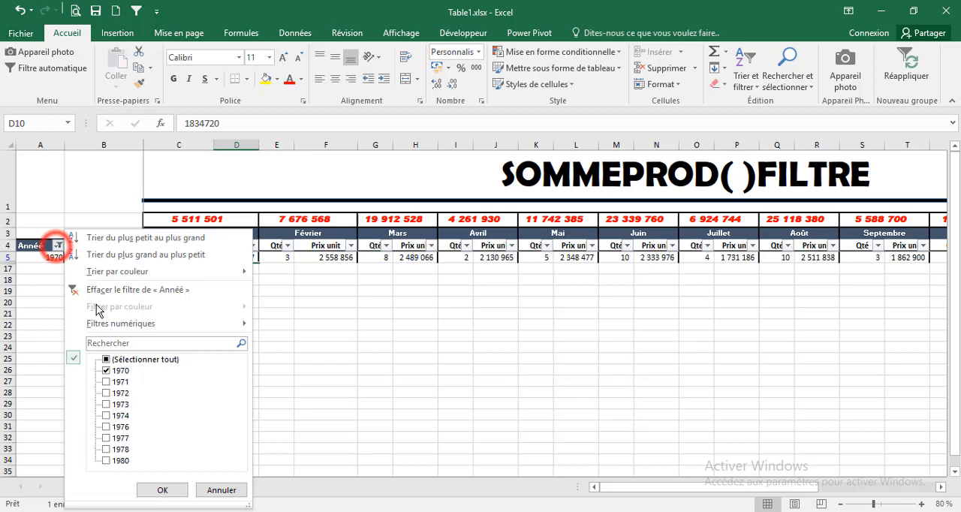
pyautogui.click(109, 361)
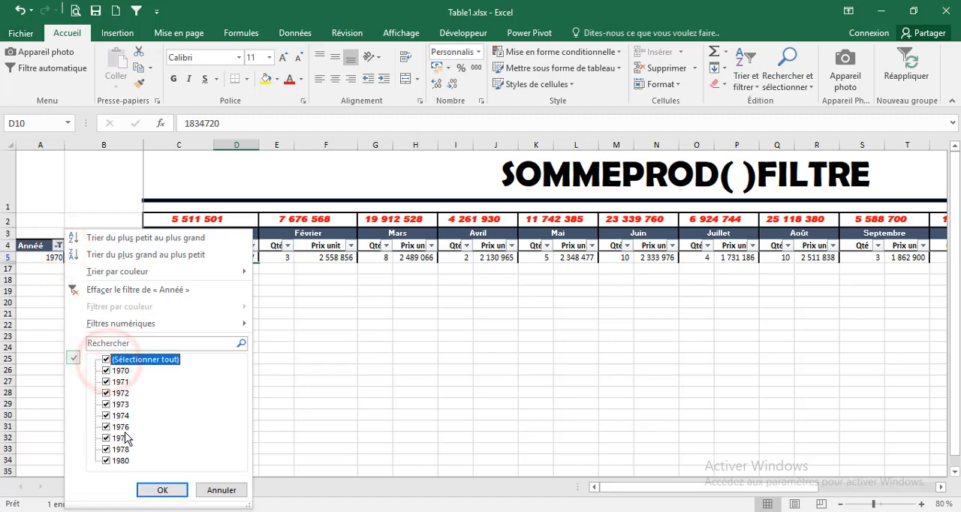
pyautogui.click(107, 361)
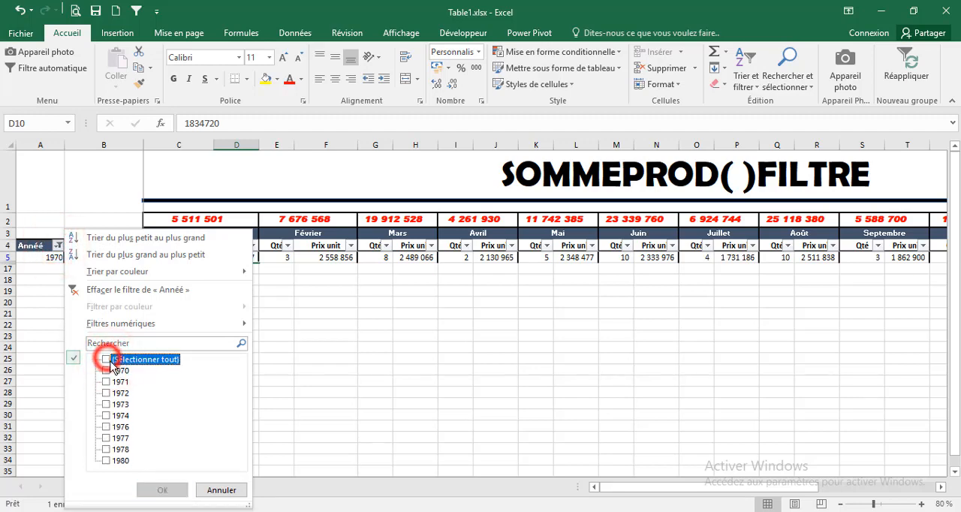
pyautogui.click(107, 381)
pyautogui.click(112, 393)
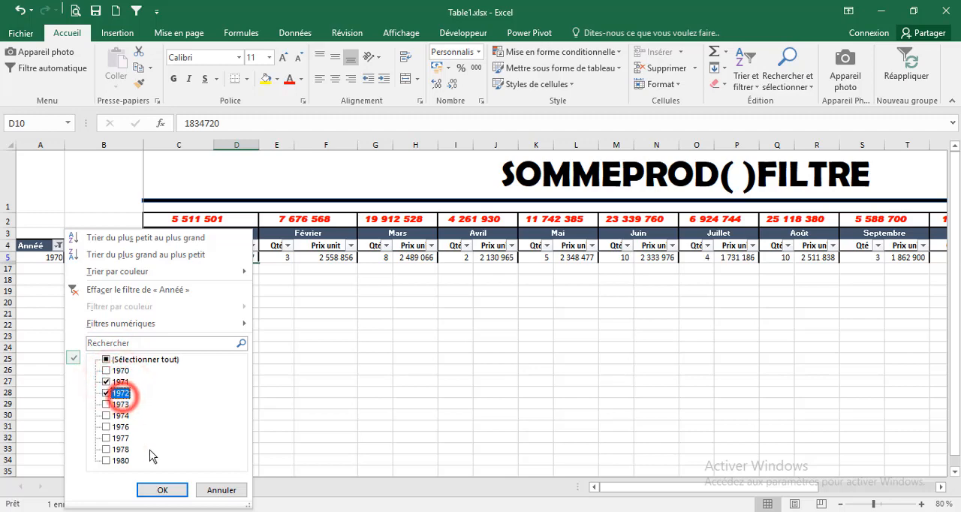
pyautogui.click(161, 489)
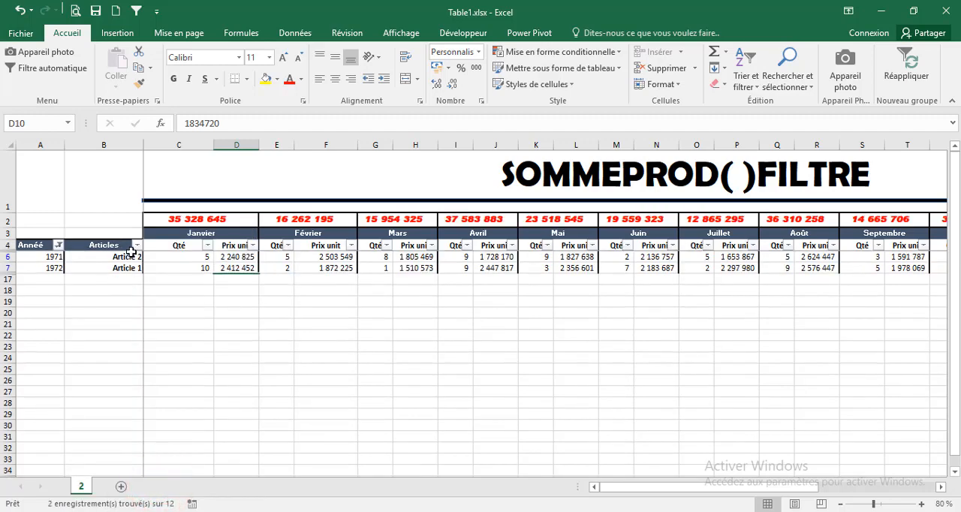
# Narrow the filtered rows to Article 1 with the Articles column filter
pyautogui.click(137, 246)
pyautogui.click(185, 360)
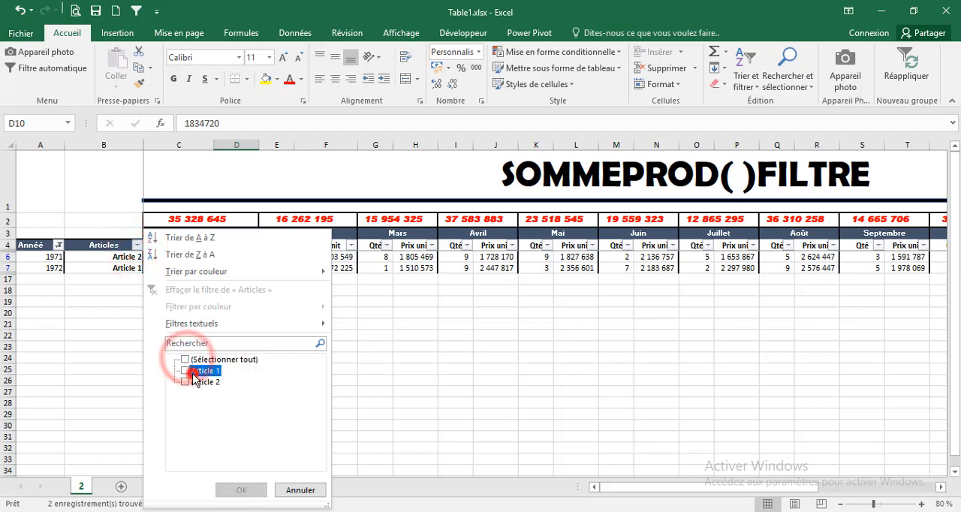
pyautogui.click(193, 370)
pyautogui.click(244, 488)
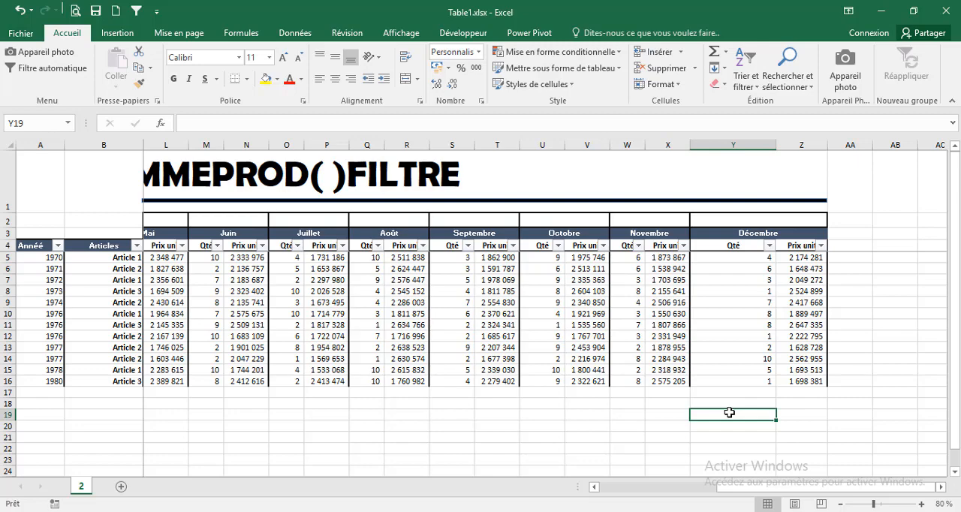
# Enter =SOMMEPROD(Y5:Y16;Z5:Z16;AA5:AA16) in cell Y19 to combine December quantities, unit prices and the empty neighbouring column
pyautogui.write('=so')
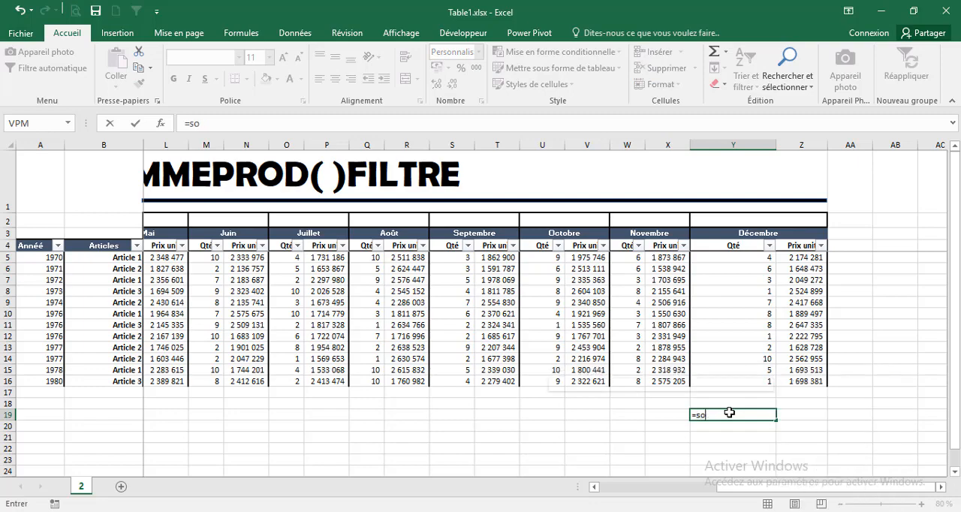
pyautogui.write('mmeo')
pyautogui.press('BackSpace')
pyautogui.write('p')
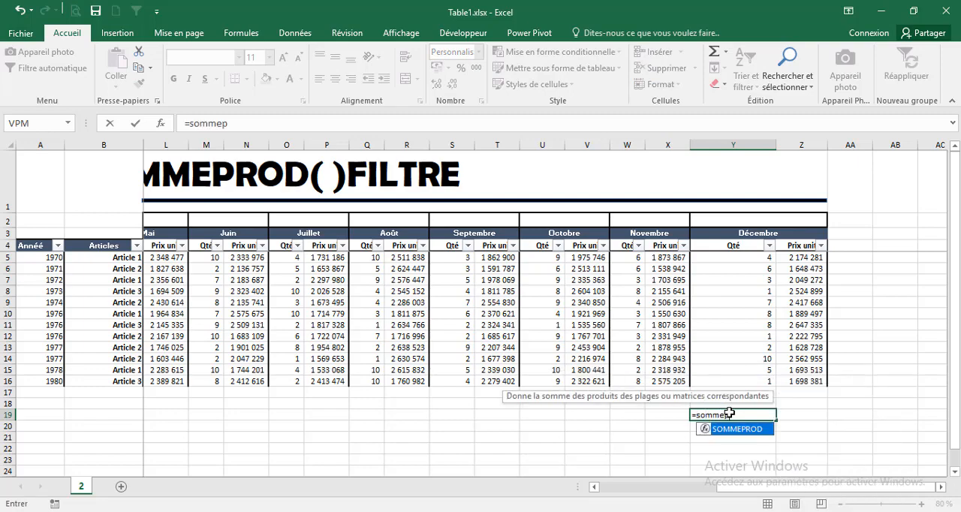
pyautogui.press('Tab')
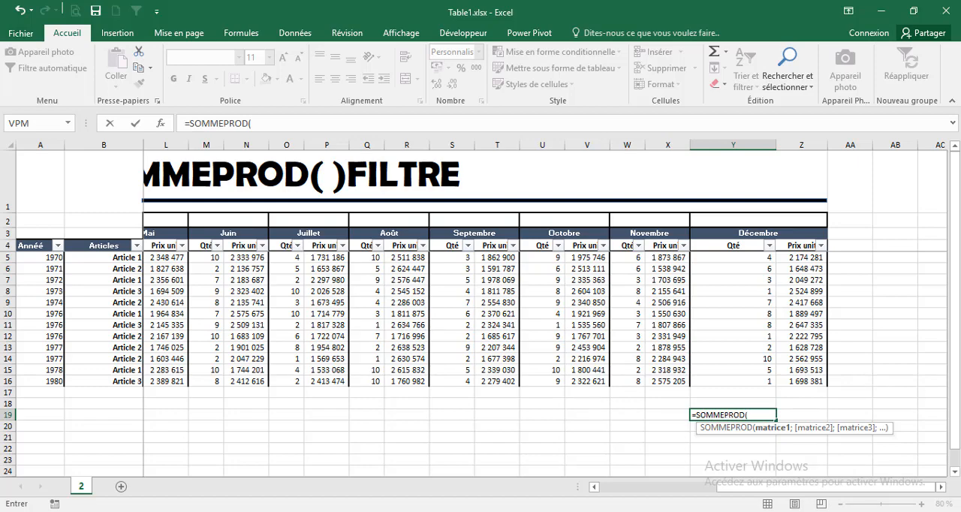
pyautogui.moveTo(714, 260); pyautogui.dragTo(726, 376)
pyautogui.write(';')
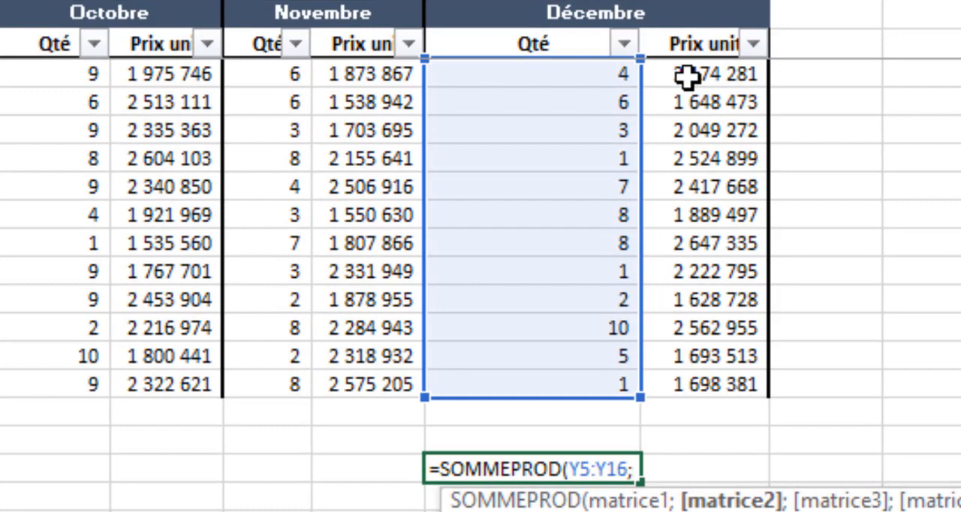
pyautogui.moveTo(706, 104); pyautogui.dragTo(689, 381)
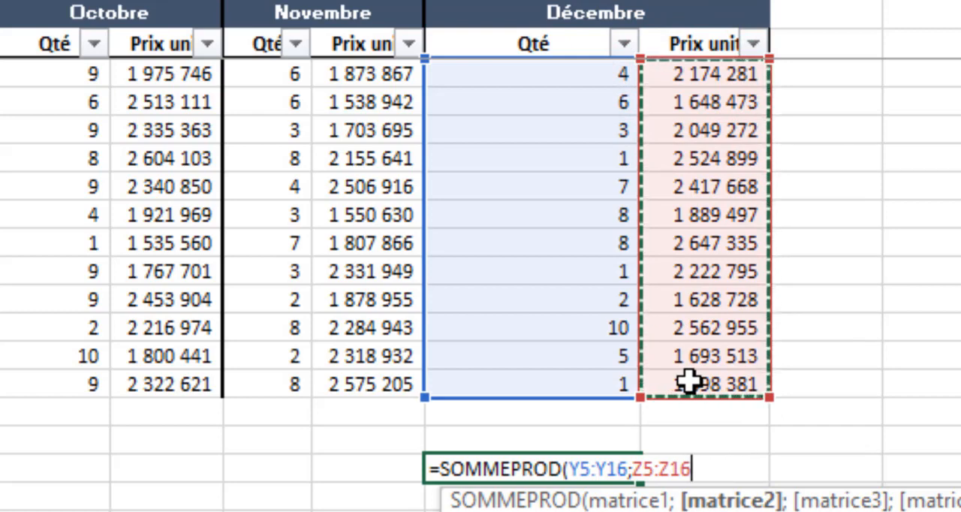
pyautogui.write(';')
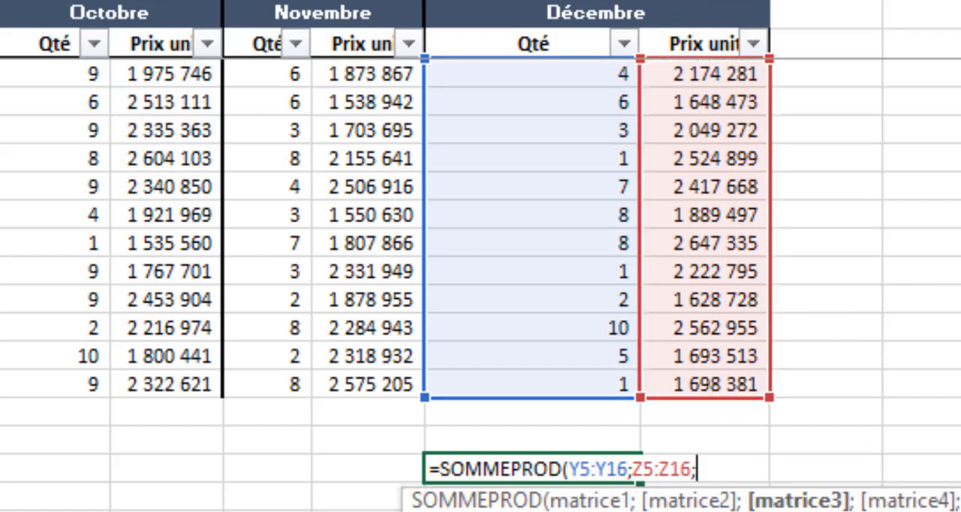
pyautogui.moveTo(836, 74); pyautogui.dragTo(833, 369)
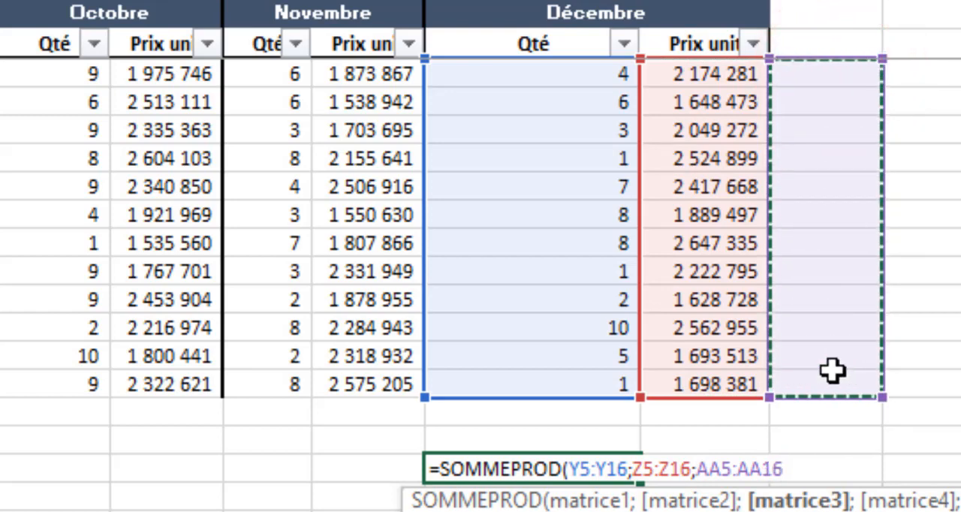
pyautogui.write(')')
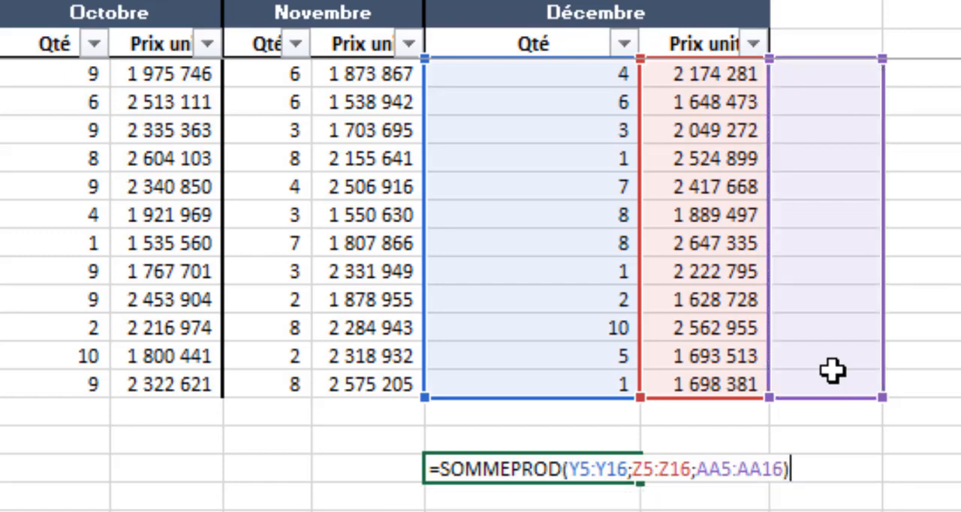
pyautogui.hotkey('ctrl', 'Return')
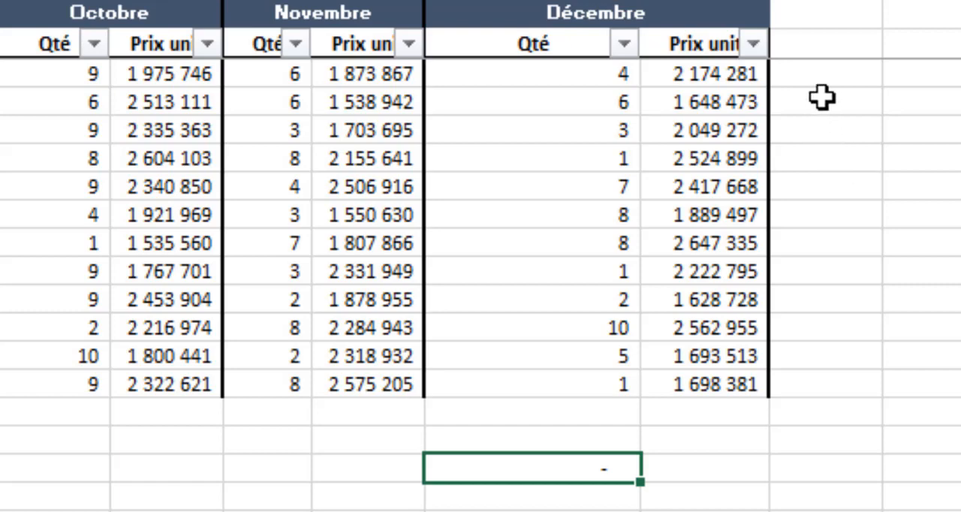
# Enter the test multipliers 1, 1 and 2 in cells AA5, AA6 and AA7 beside the December prices
pyautogui.click(809, 77)
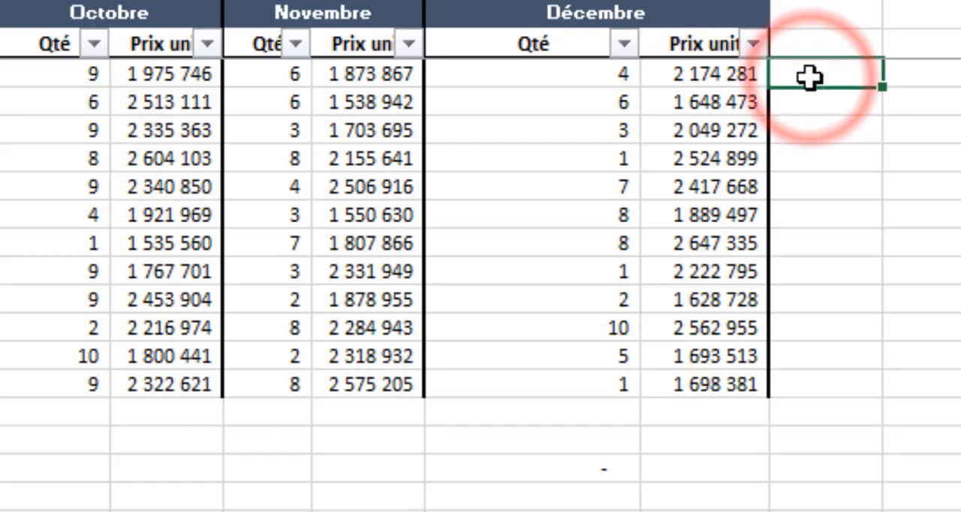
pyautogui.write('1')
pyautogui.press('Return')
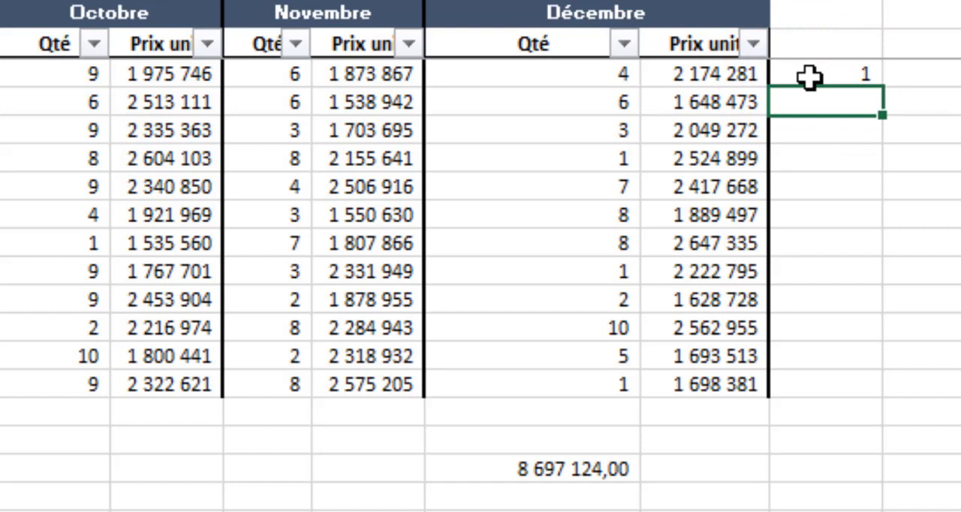
pyautogui.write('1')
pyautogui.press('Return')
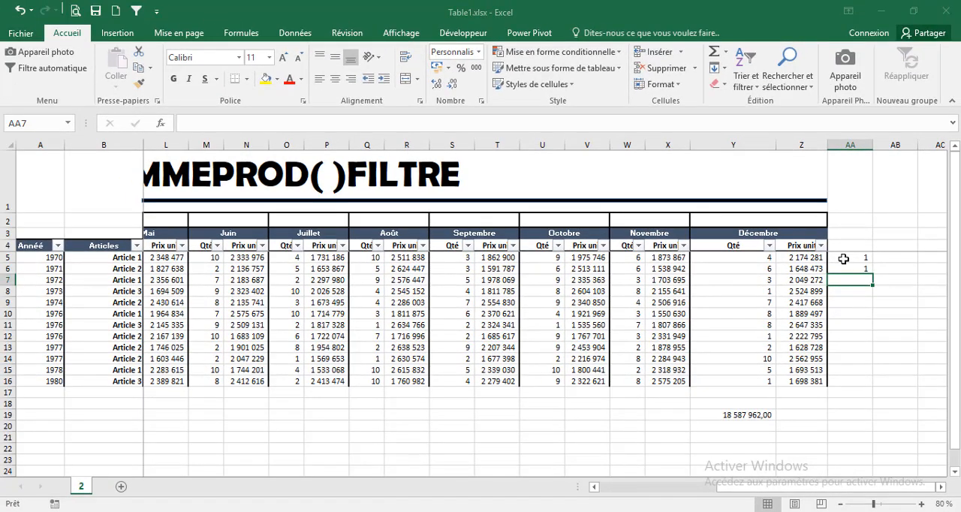
pyautogui.write('2')
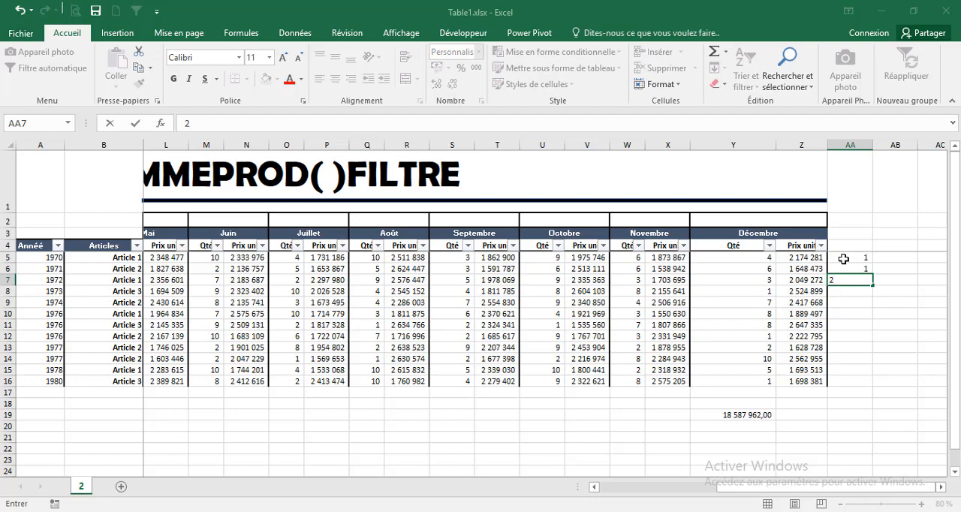
pyautogui.press('Return')
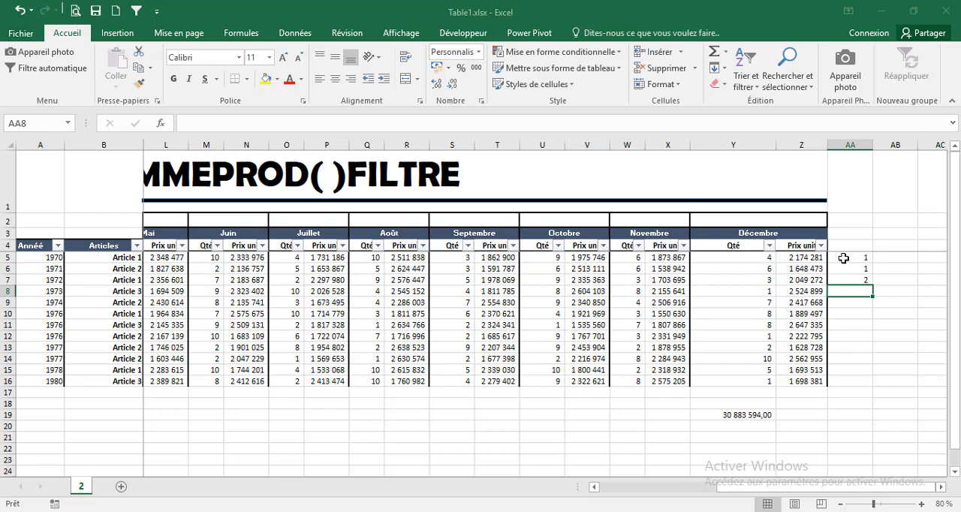
# Clear the test multipliers in AA5:AA8 and fill the whole range AA5:AA16 with 1
pyautogui.moveTo(843, 259); pyautogui.dragTo(851, 287)
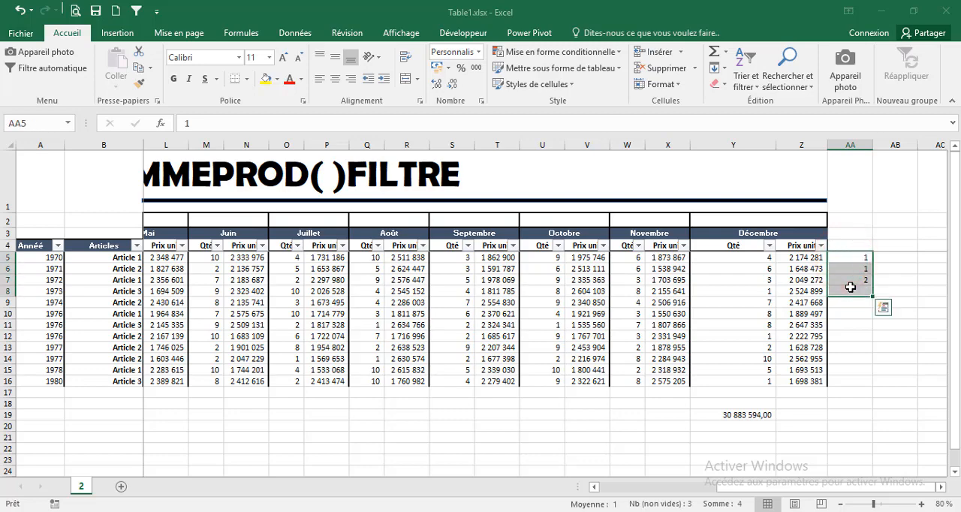
pyautogui.press('Delete')
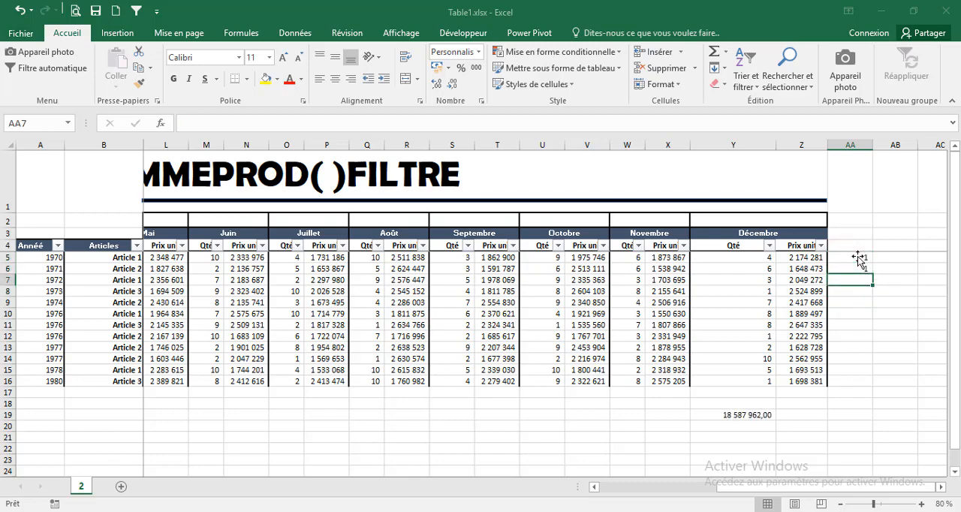
pyautogui.click(858, 258)
pyautogui.moveTo(872, 263); pyautogui.dragTo(873, 386)
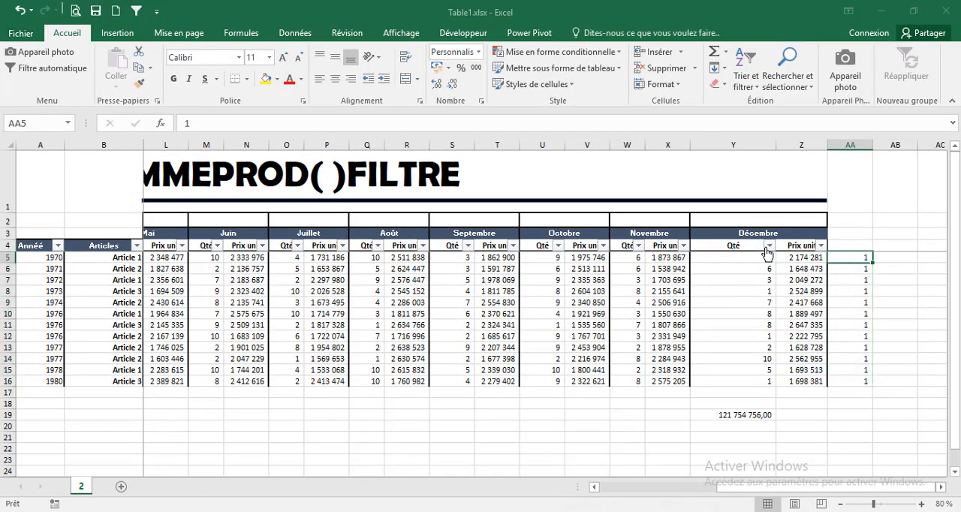
# Filter the Articles column to show only the Article 1 rows
pyautogui.click(768, 246)
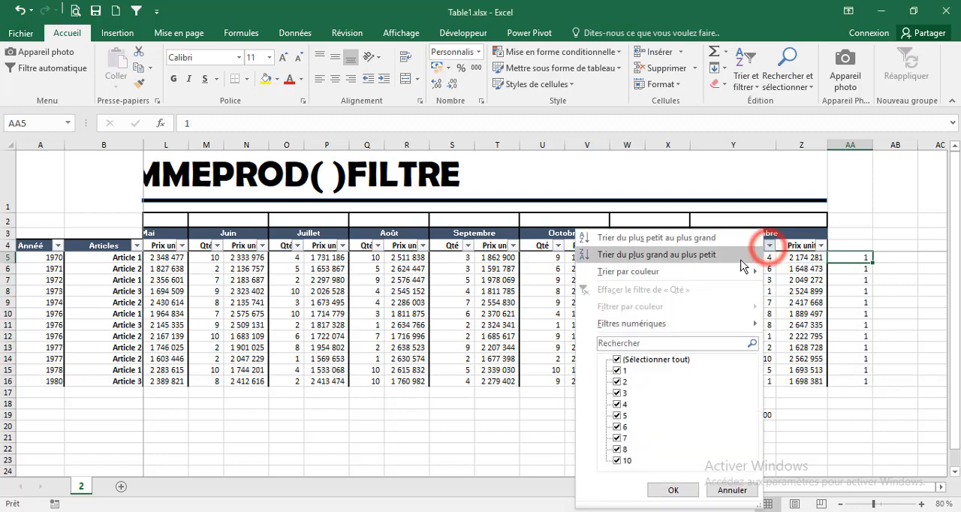
pyautogui.click(397, 353)
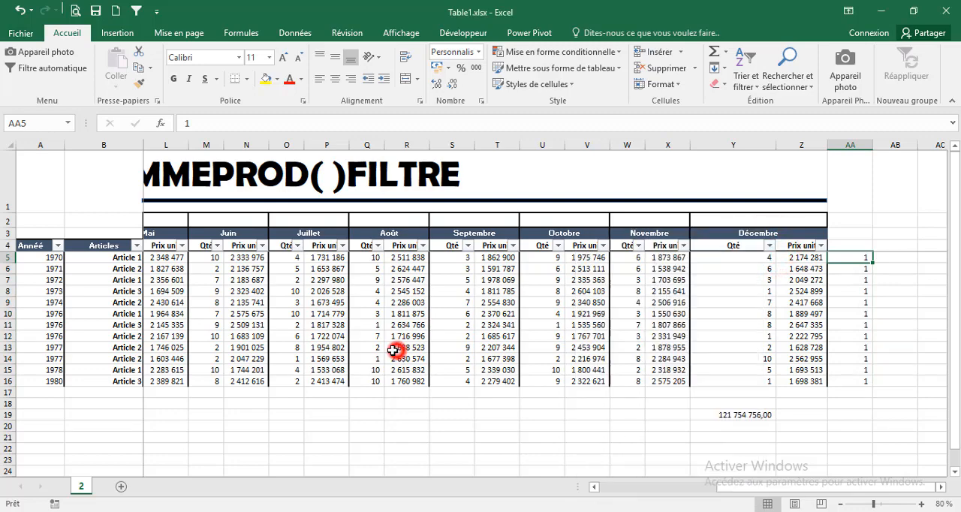
pyautogui.click(137, 248)
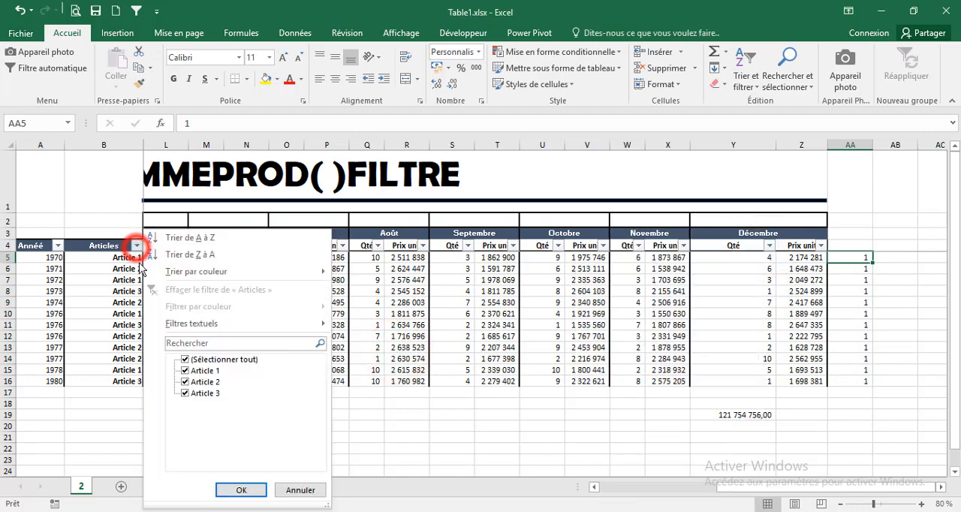
pyautogui.click(189, 360)
pyautogui.click(187, 370)
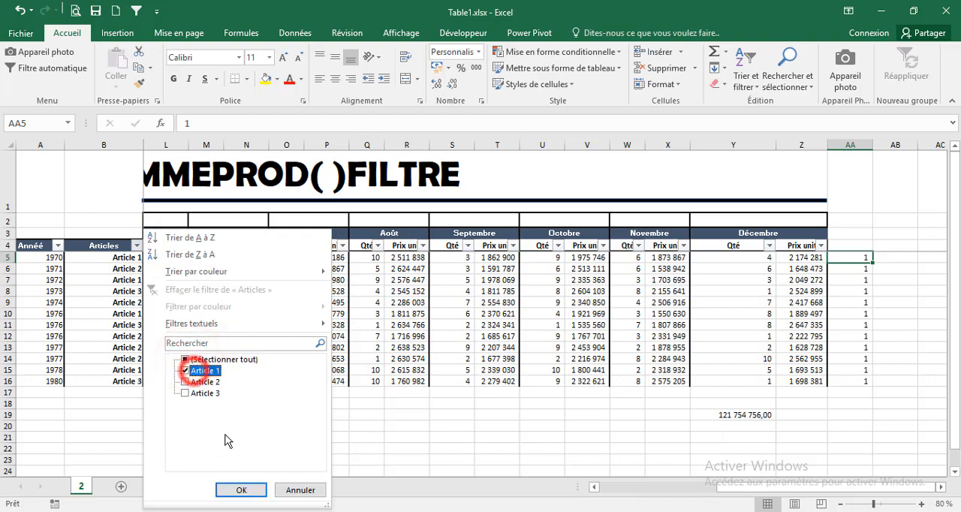
pyautogui.click(241, 490)
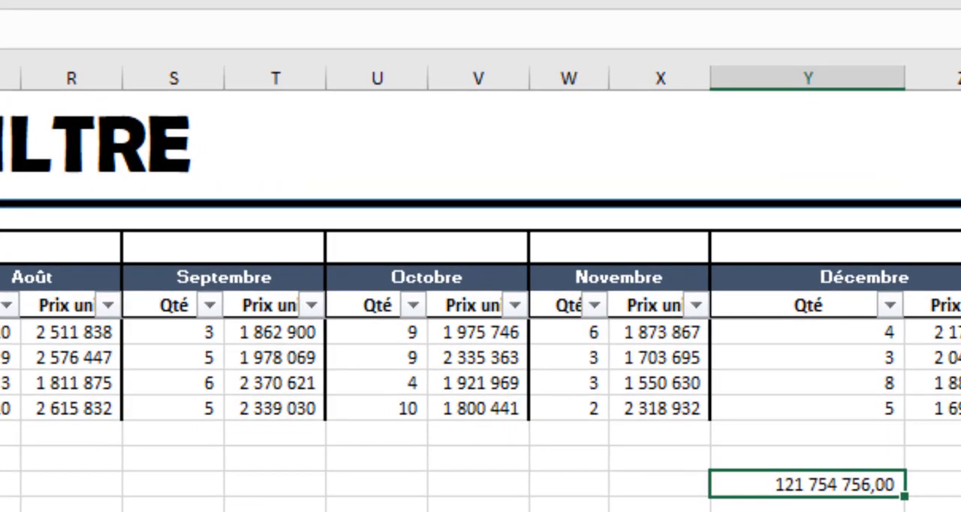
# Evaluate the AA5:AA16 argument inside cell Y19's SOMMEPROD formula, then discard the edit
pyautogui.moveTo(291, 30); pyautogui.dragTo(250, 30)
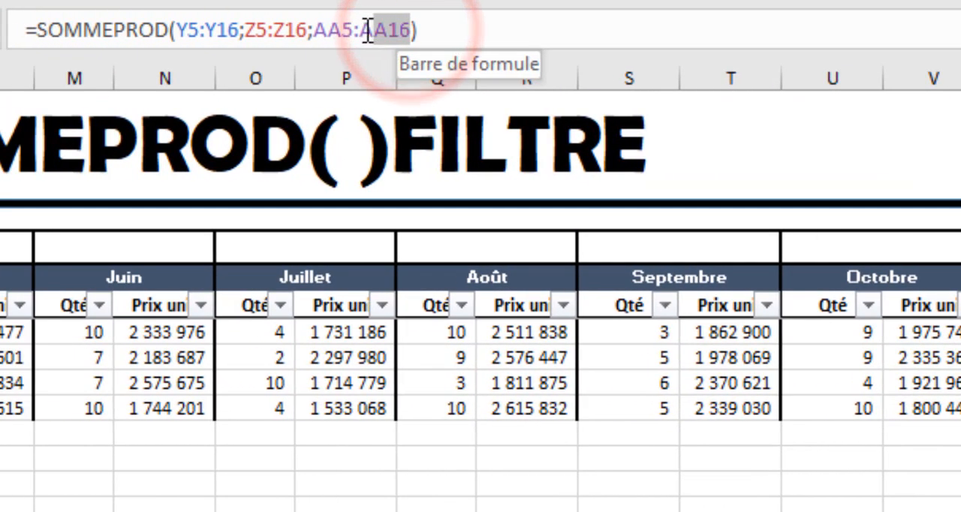
pyautogui.moveTo(367, 31); pyautogui.dragTo(313, 32)
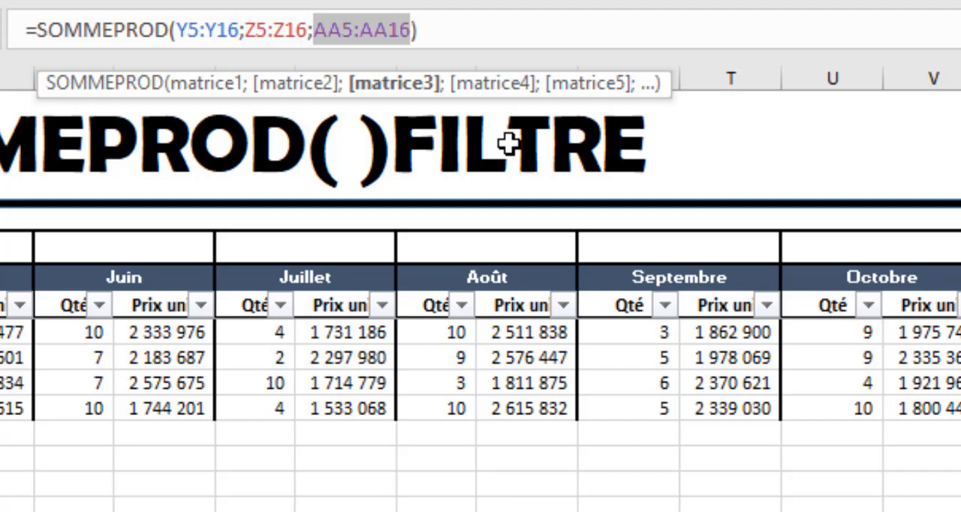
pyautogui.press('F9')
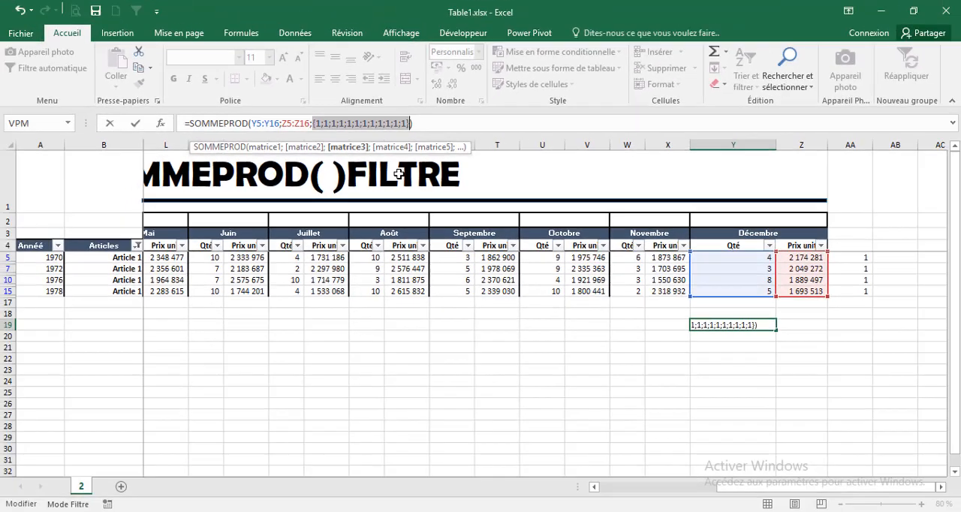
pyautogui.press('Return')
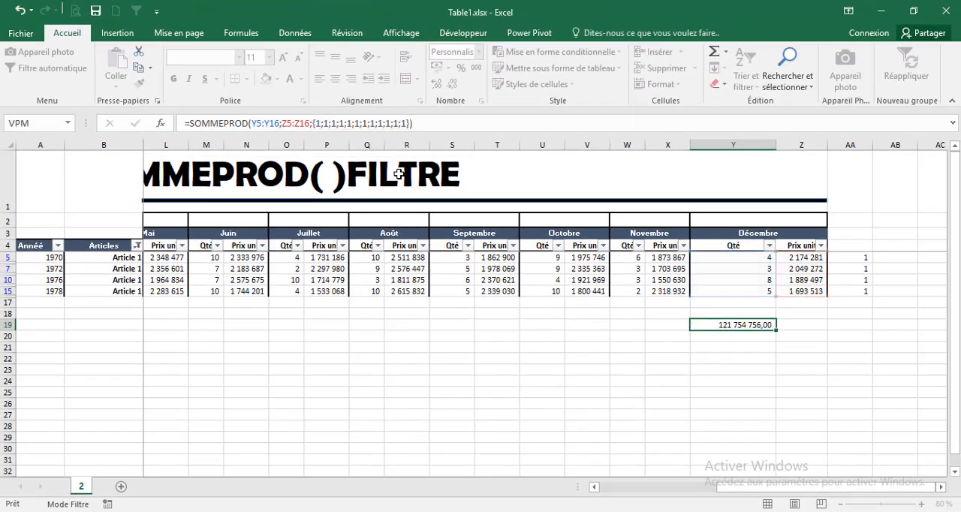
pyautogui.press('Escape')
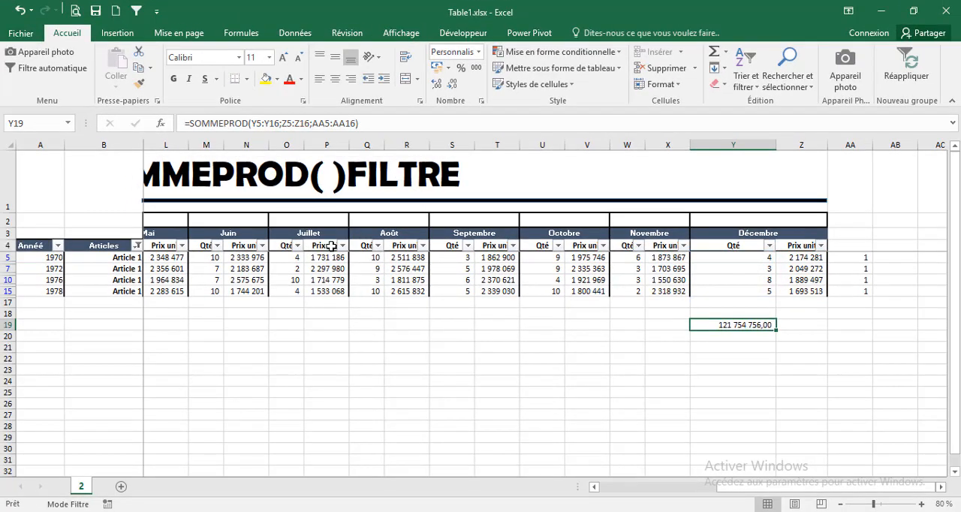
# Show all articles again by selecting every value in the Articles column filter
pyautogui.click(136, 246)
pyautogui.click(185, 359)
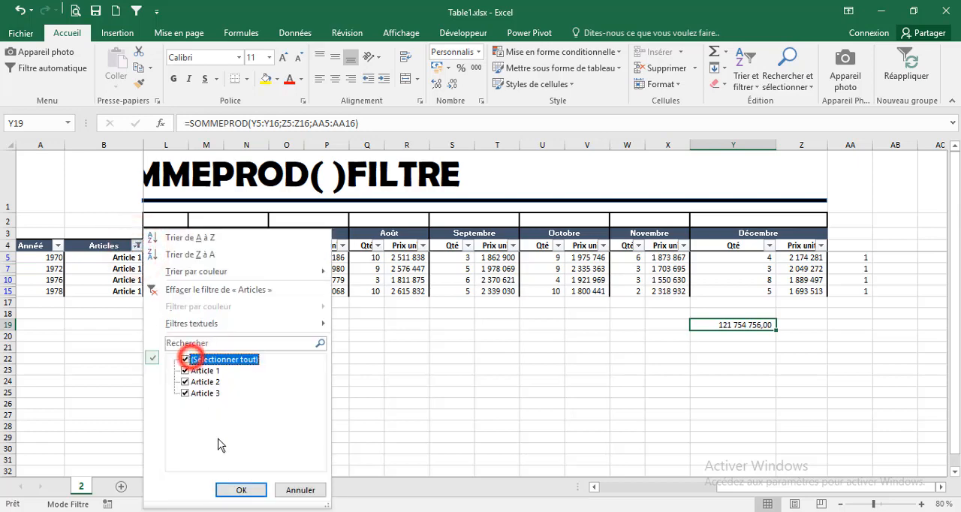
pyautogui.click(241, 489)
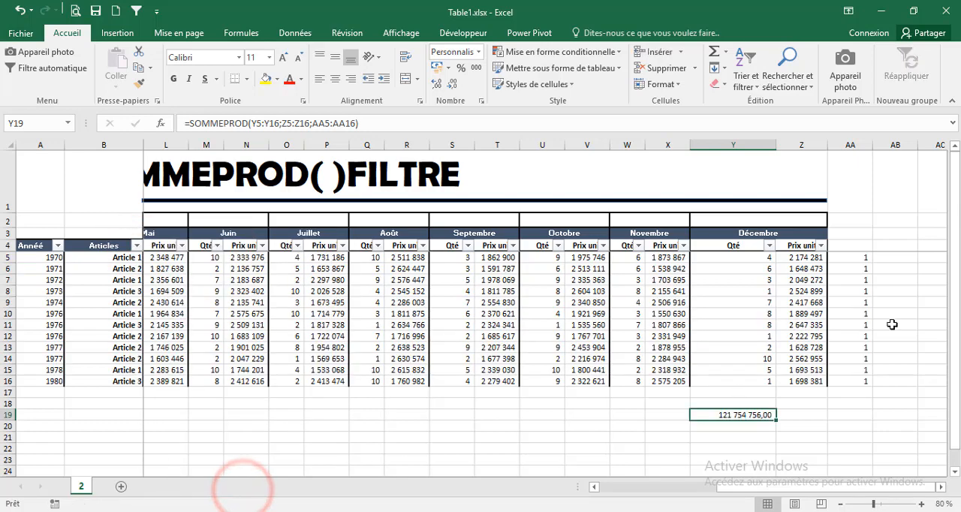
# Replace the multiplier in cell AA5 with =SOUS.TOTAL(3;B5)/1 and fill the formula down to AA16
pyautogui.click(844, 292)
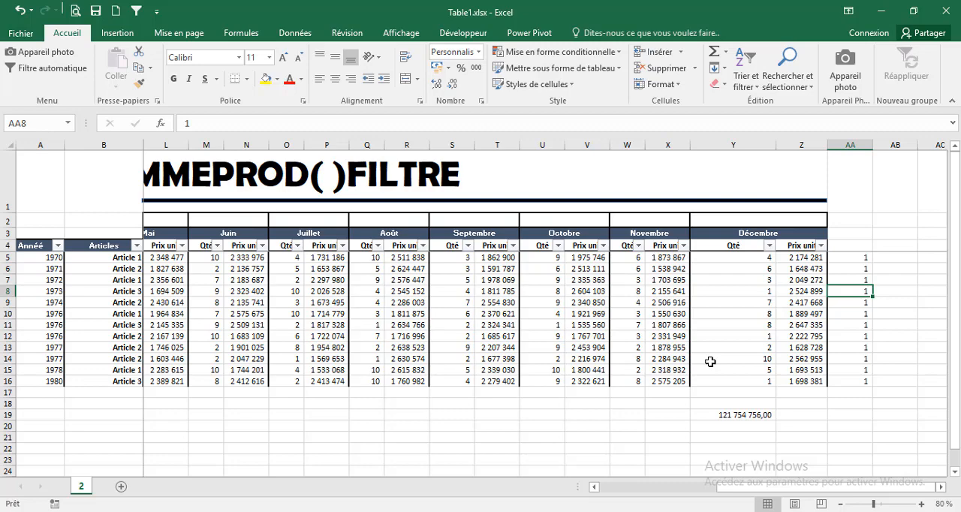
pyautogui.click(844, 258)
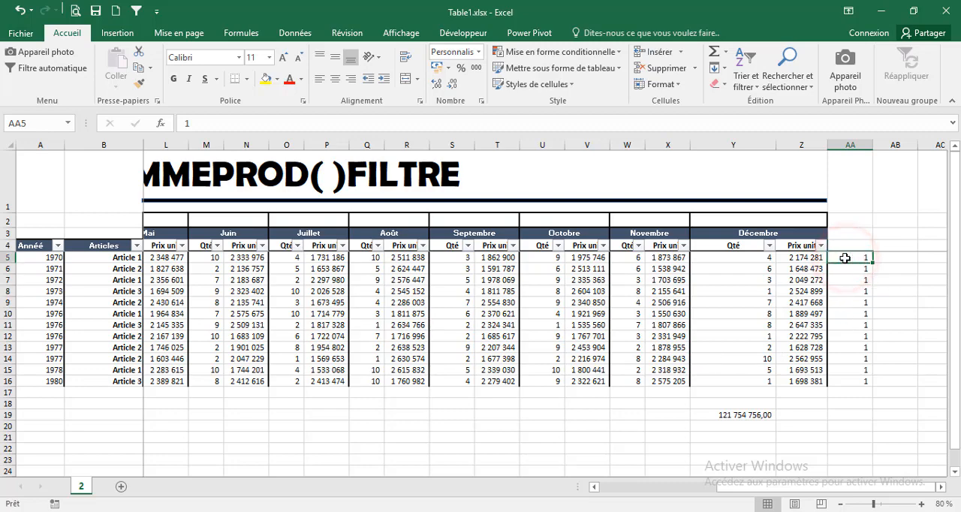
pyautogui.write('=so')
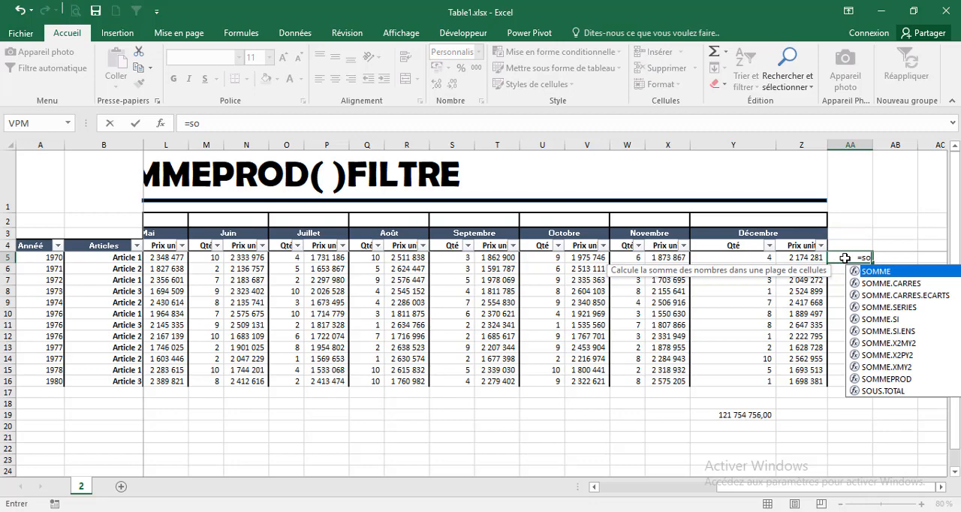
pyautogui.write('u')
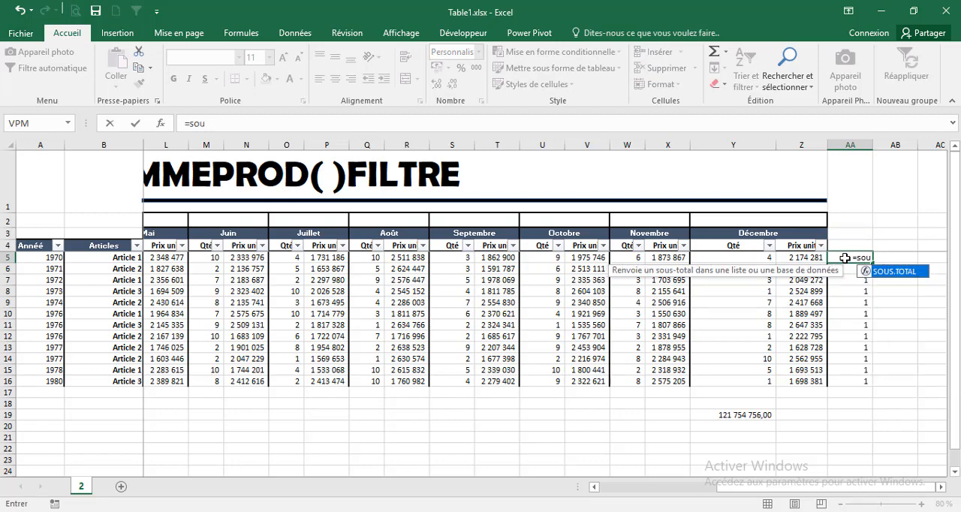
pyautogui.press('Tab')
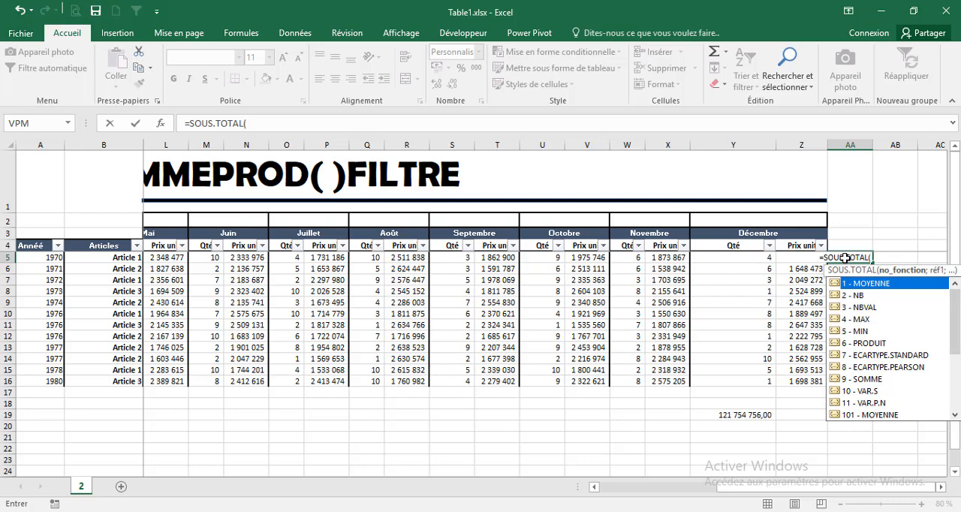
pyautogui.press('Down')
pyautogui.press('Down')
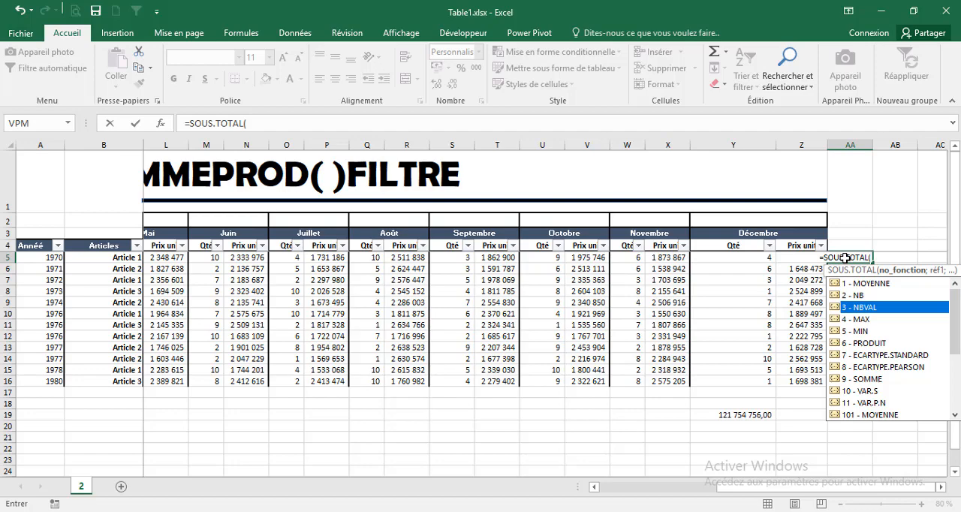
pyautogui.press('Tab')
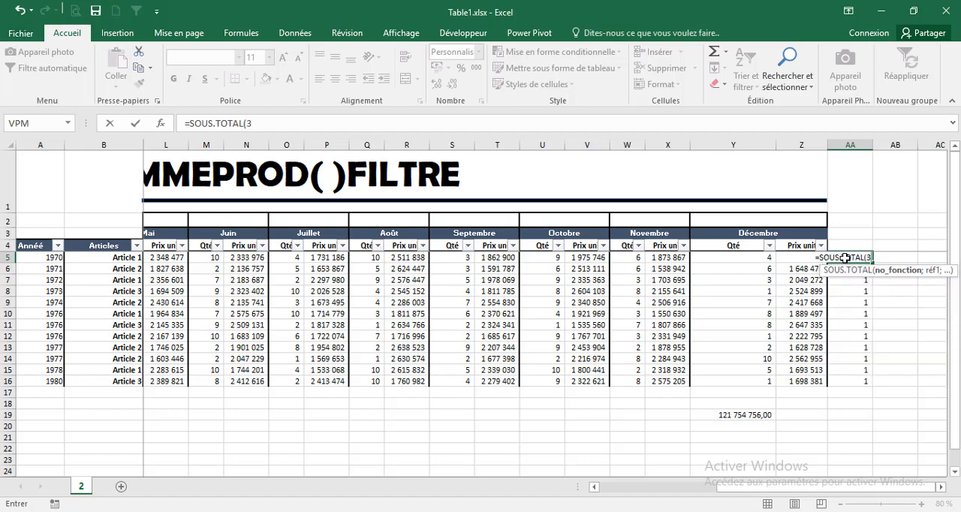
pyautogui.write(';')
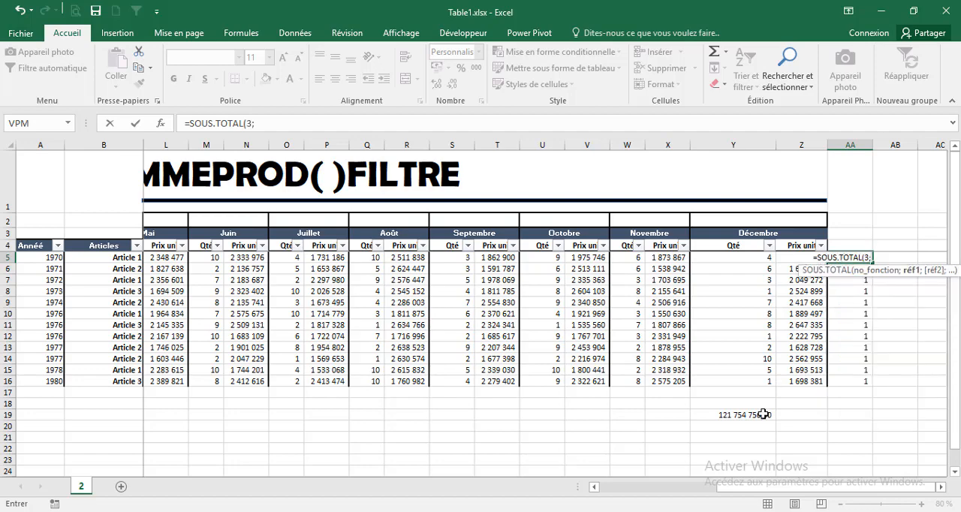
pyautogui.click(116, 259)
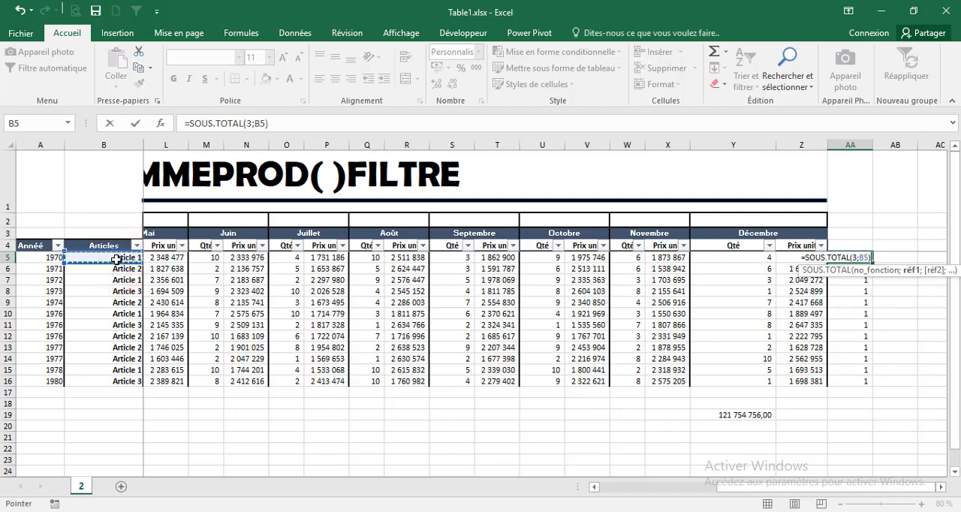
pyautogui.write(')/')
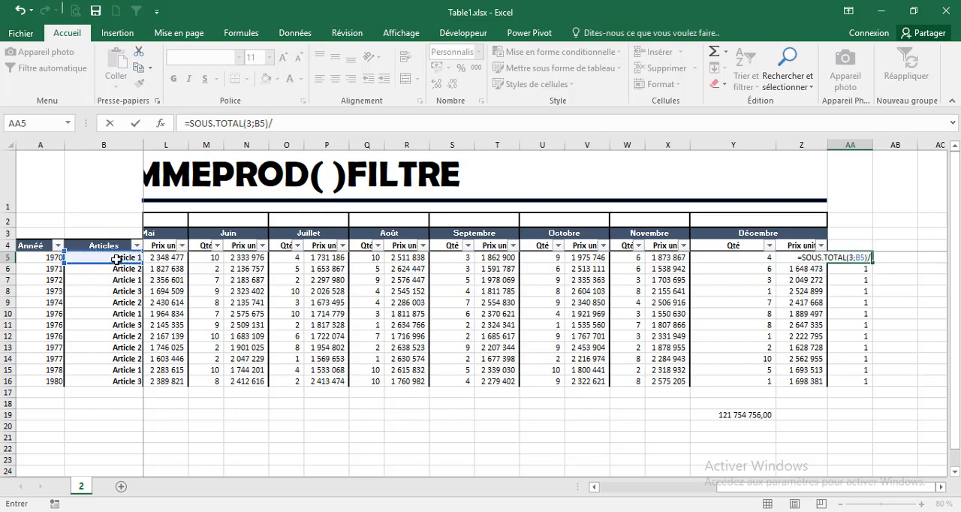
pyautogui.write('1')
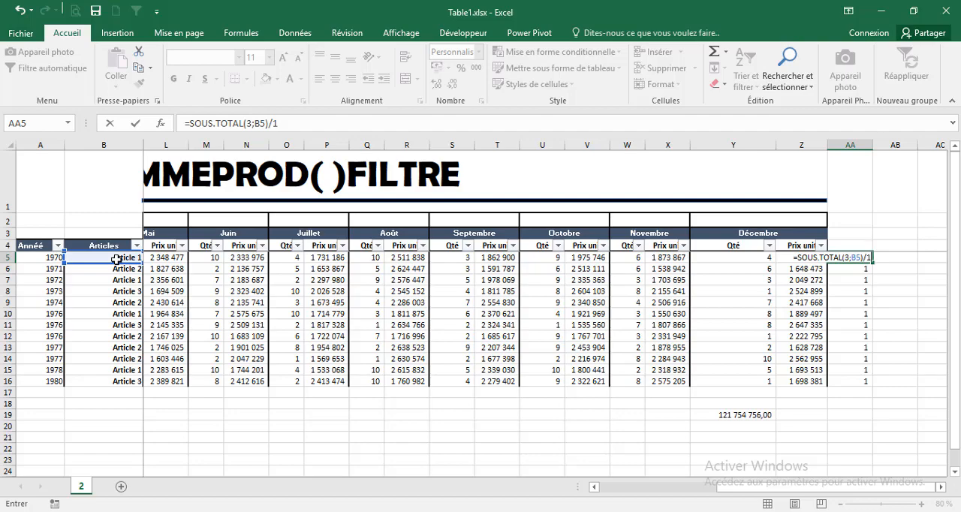
pyautogui.moveTo(873, 262); pyautogui.dragTo(876, 384)
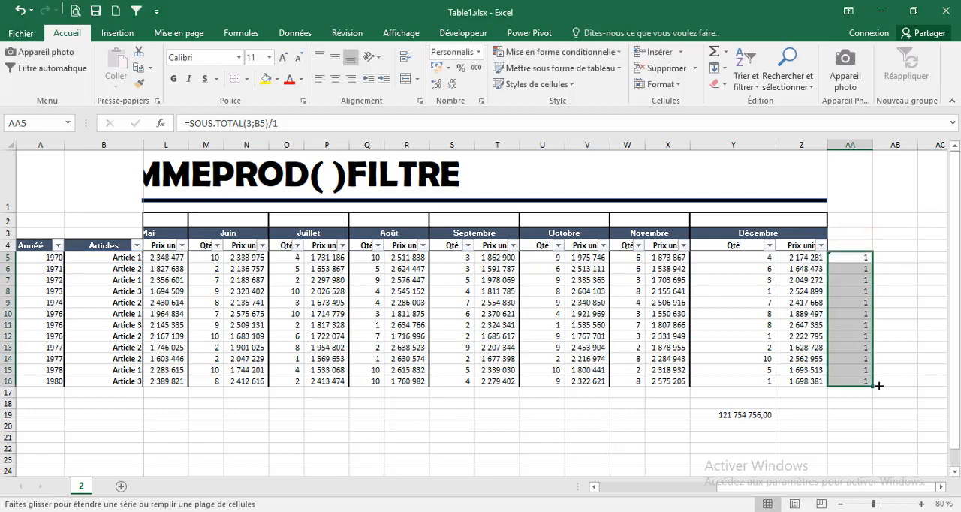
# Test the SOUS.TOTAL helper column by filtering the Articles column to Article 1 only
pyautogui.click(136, 247)
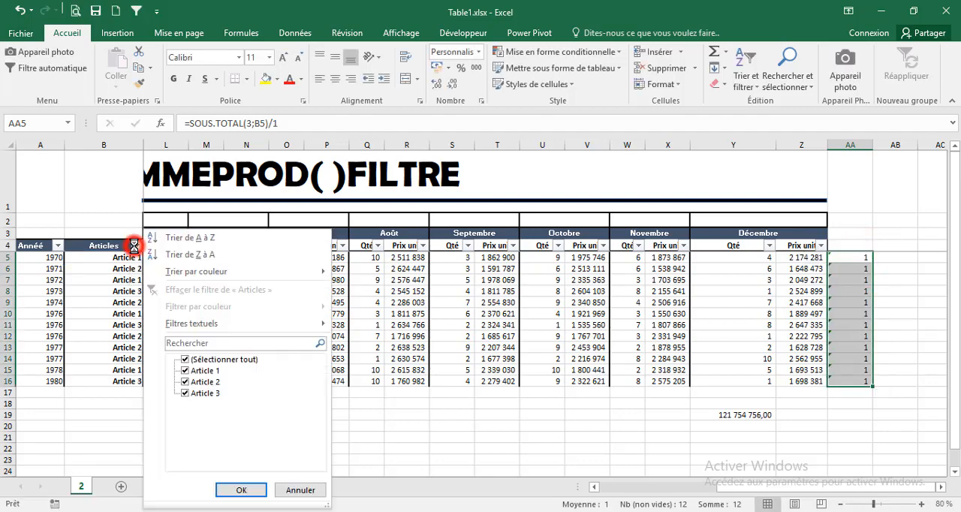
pyautogui.click(185, 360)
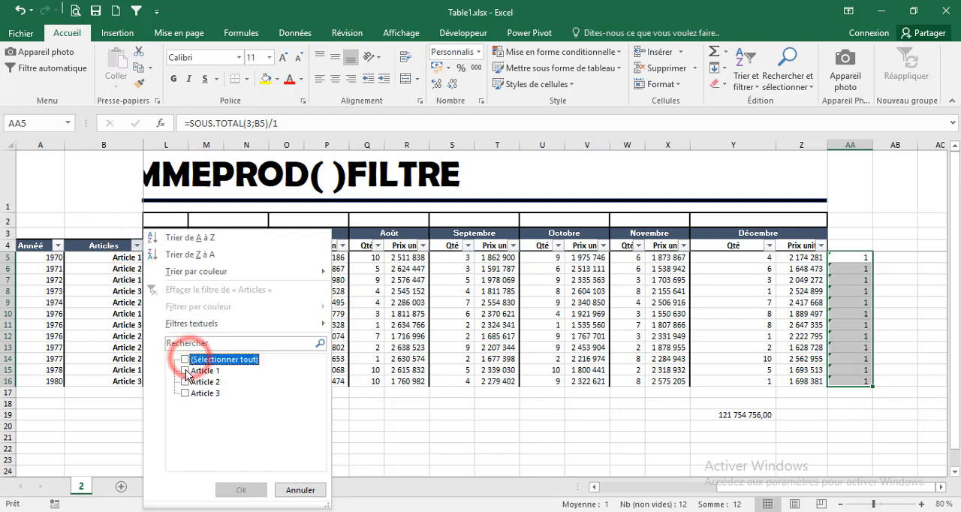
pyautogui.click(185, 370)
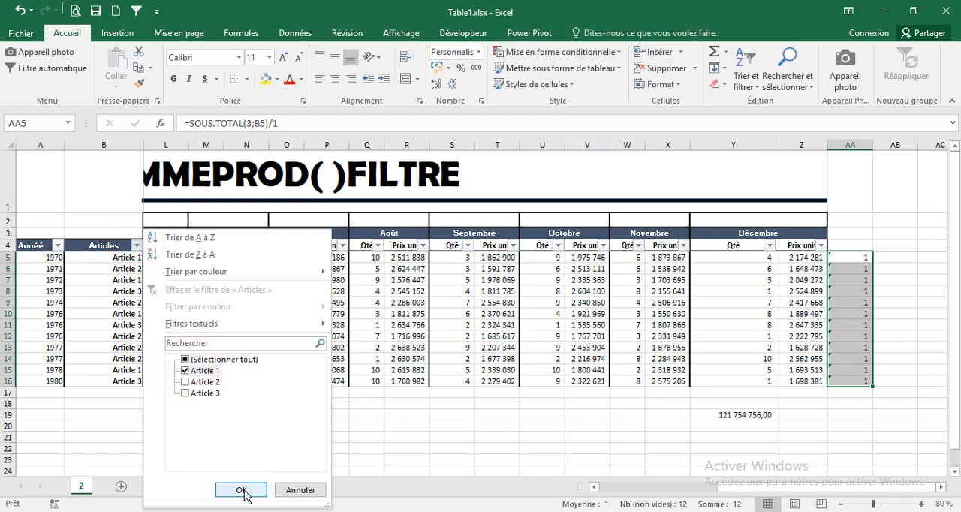
pyautogui.click(241, 490)
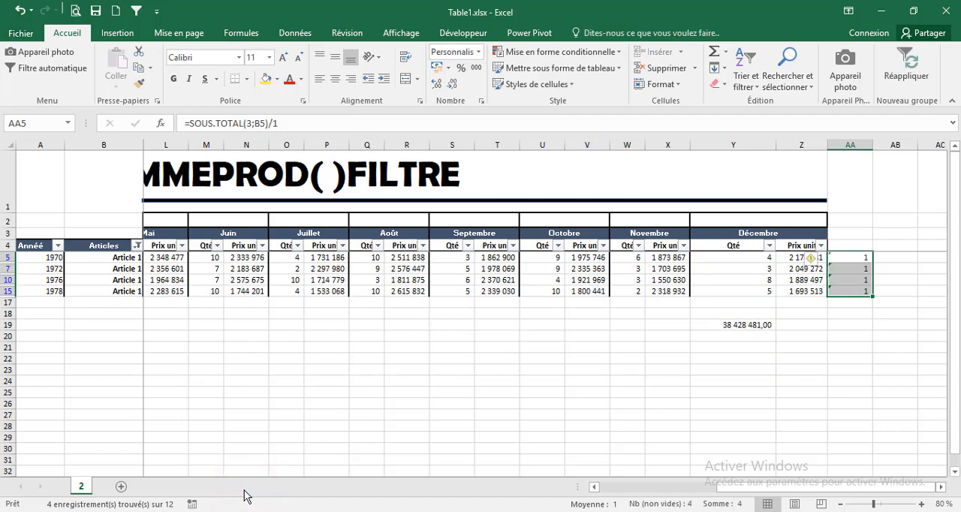
# Reselect all values in the Articles column filter to bring back every row
pyautogui.click(804, 489)
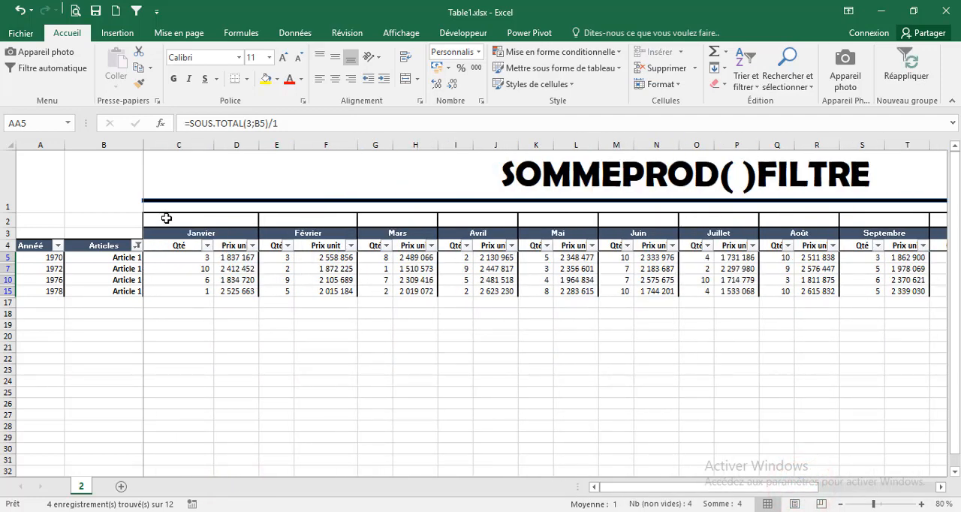
pyautogui.click(137, 245)
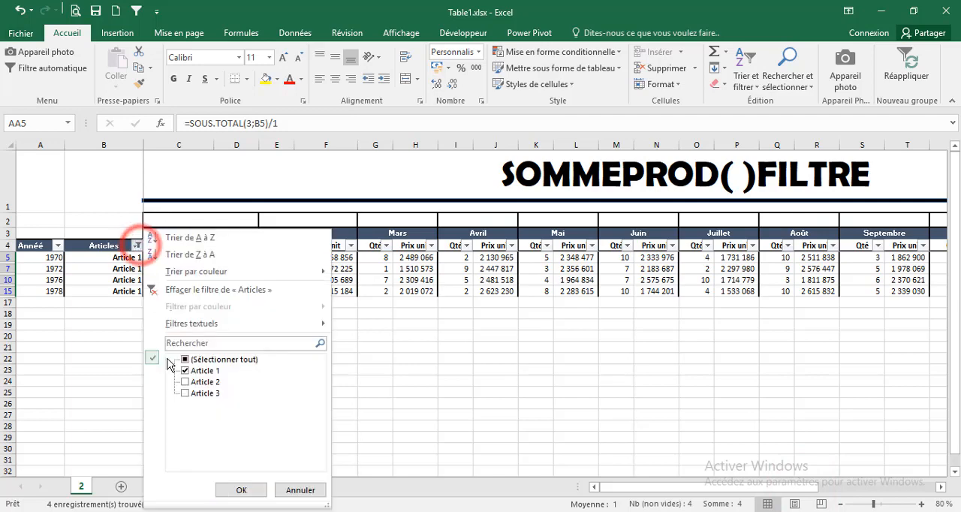
pyautogui.click(187, 360)
pyautogui.click(230, 489)
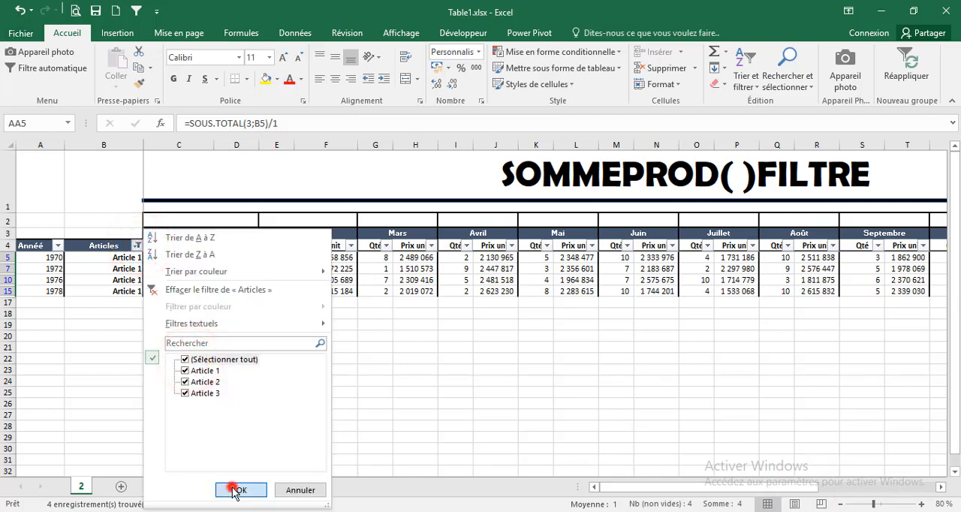
# Enter =SOMMEPROD(C5:C16;D5:D16;$AA$5:$AA$16) in the total cell C2 above Janvier
pyautogui.click(159, 223)
pyautogui.write('=so')
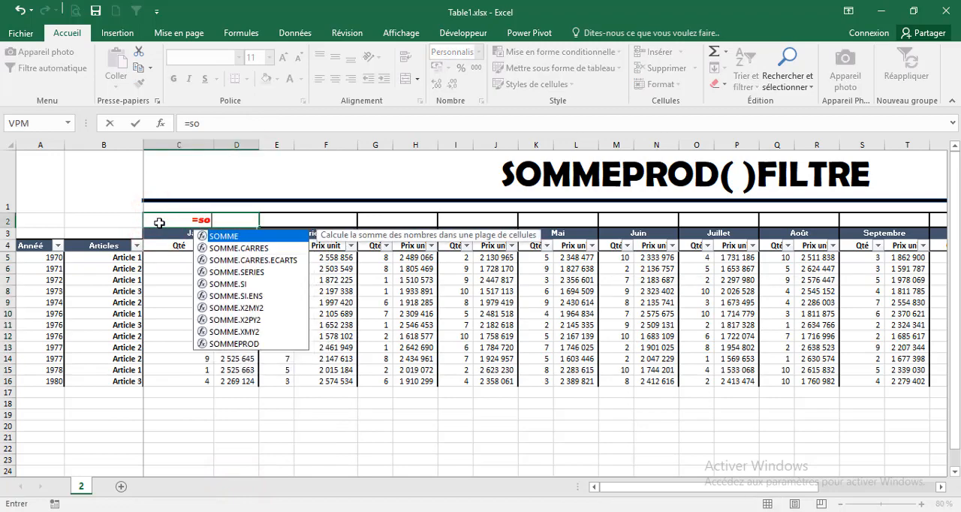
pyautogui.write('mmep')
pyautogui.press('Tab')
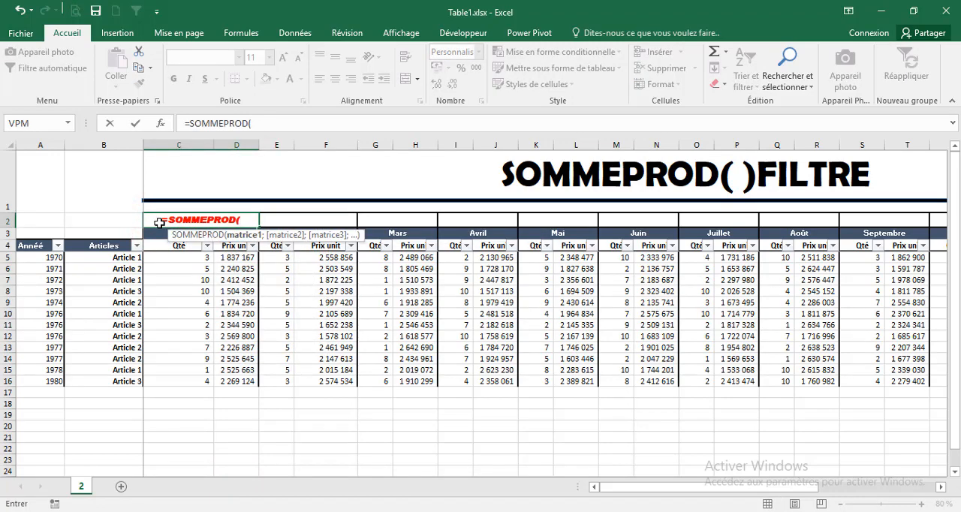
pyautogui.moveTo(171, 257); pyautogui.dragTo(231, 257)
pyautogui.write(';')
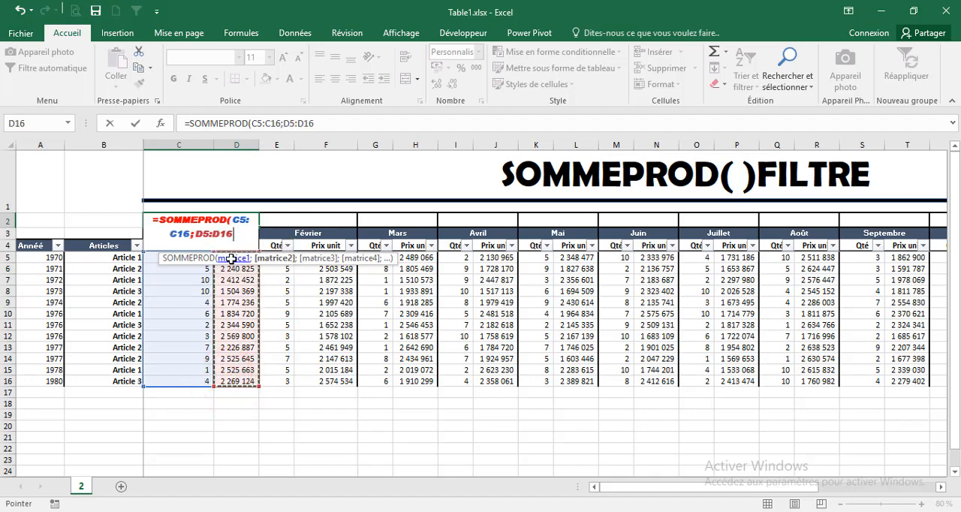
pyautogui.write(';')
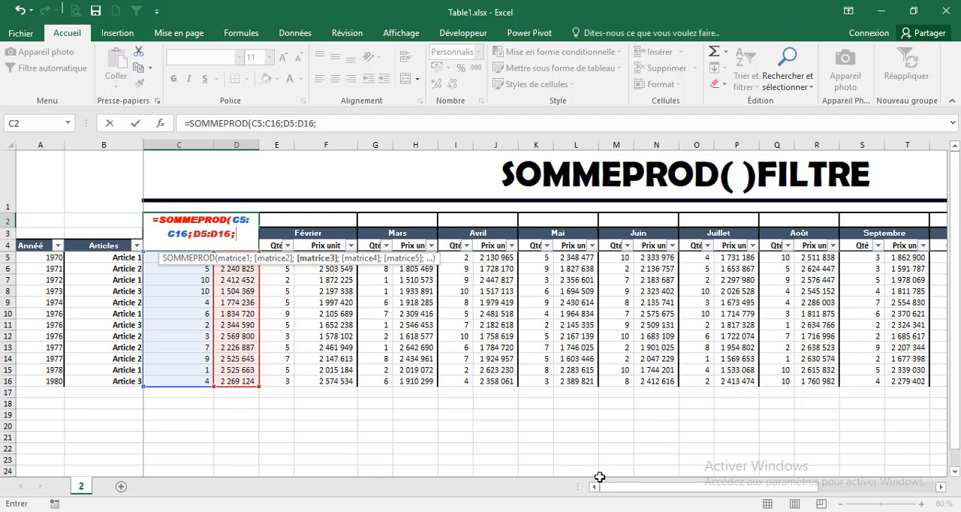
pyautogui.moveTo(607, 486); pyautogui.dragTo(745, 506)
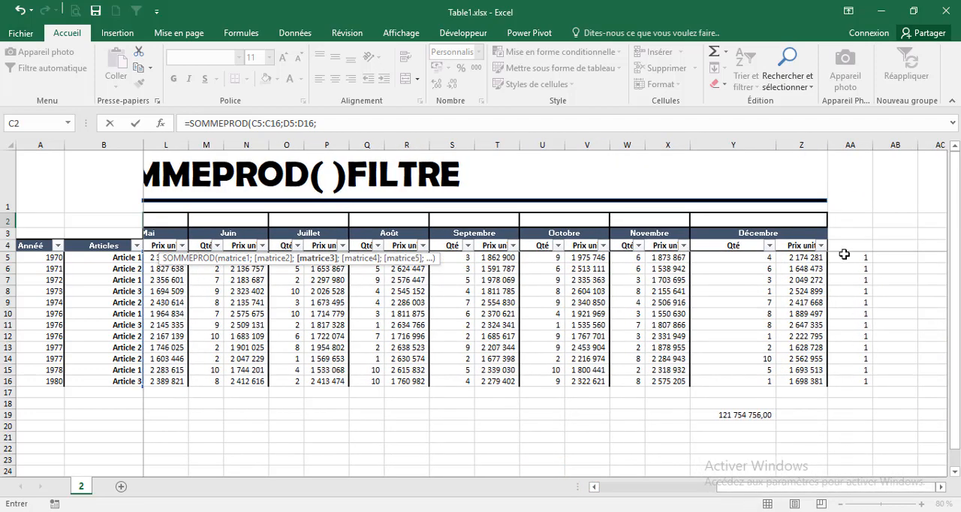
pyautogui.moveTo(844, 257); pyautogui.dragTo(845, 379)
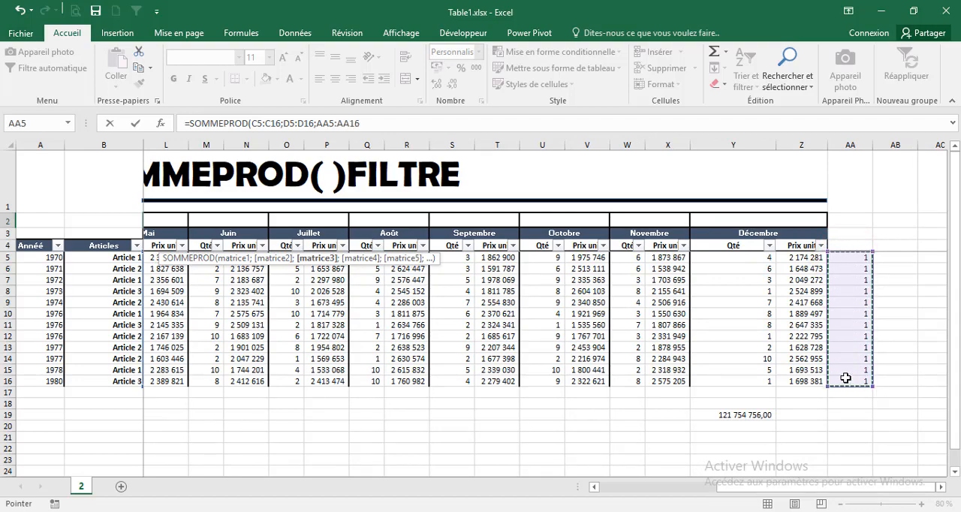
pyautogui.press('F4')
pyautogui.write(')')
pyautogui.hotkey('ctrl', 'Return')
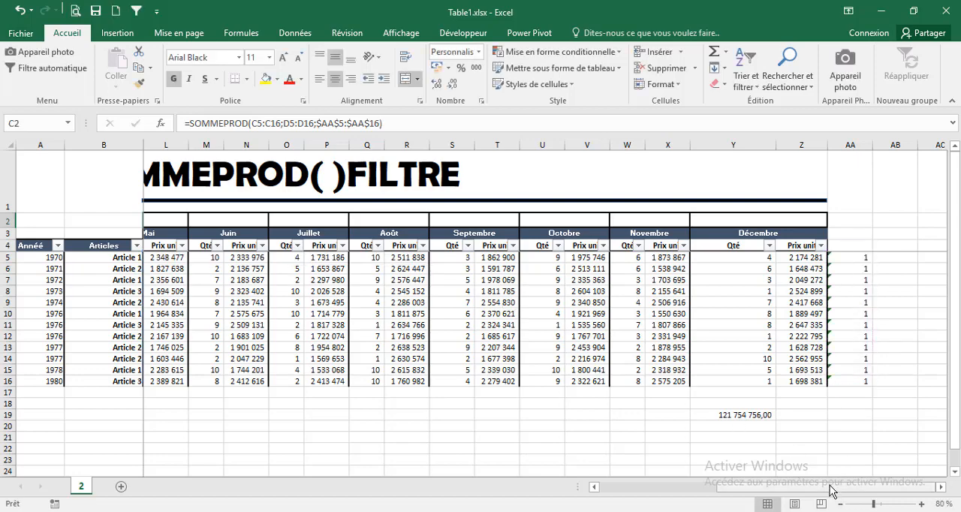
# Copy the Janvier total formula from C2 into the row 2 total cells from Février through Décembre
pyautogui.moveTo(833, 486); pyautogui.dragTo(715, 486)
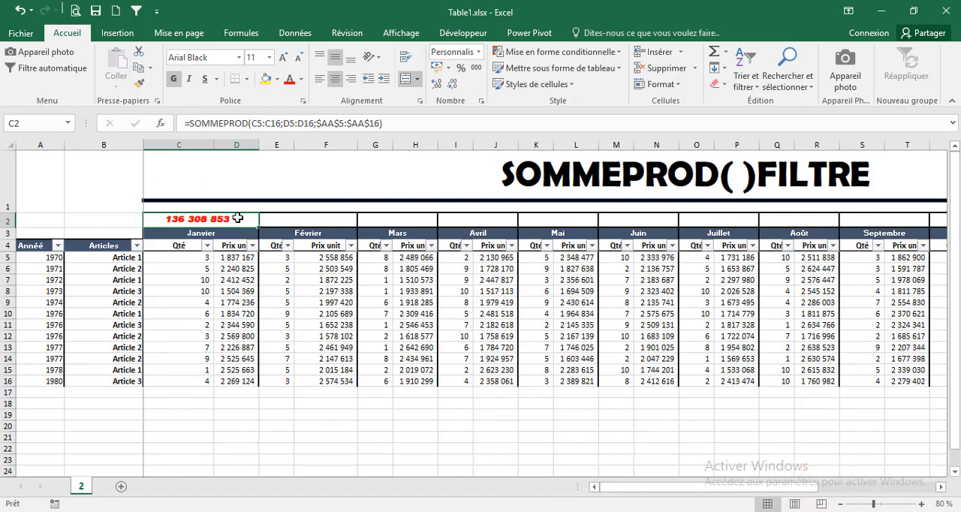
pyautogui.hotkey('ctrl', 'c')
pyautogui.moveTo(280, 219); pyautogui.dragTo(919, 219)
pyautogui.hotkey('ctrl', 'v')
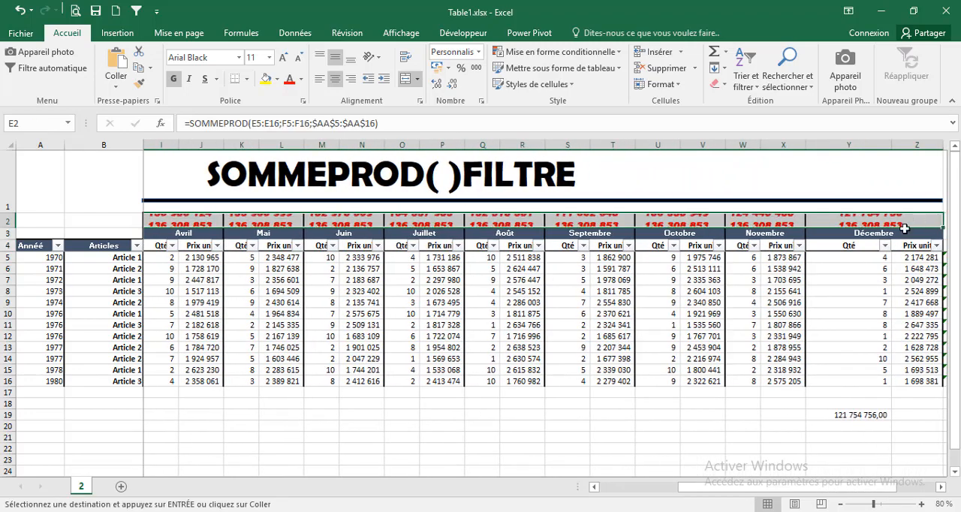
# Filter the Articles column to Article 1 only to test the monthly SOMMEPROD totals
pyautogui.moveTo(721, 489); pyautogui.dragTo(600, 493)
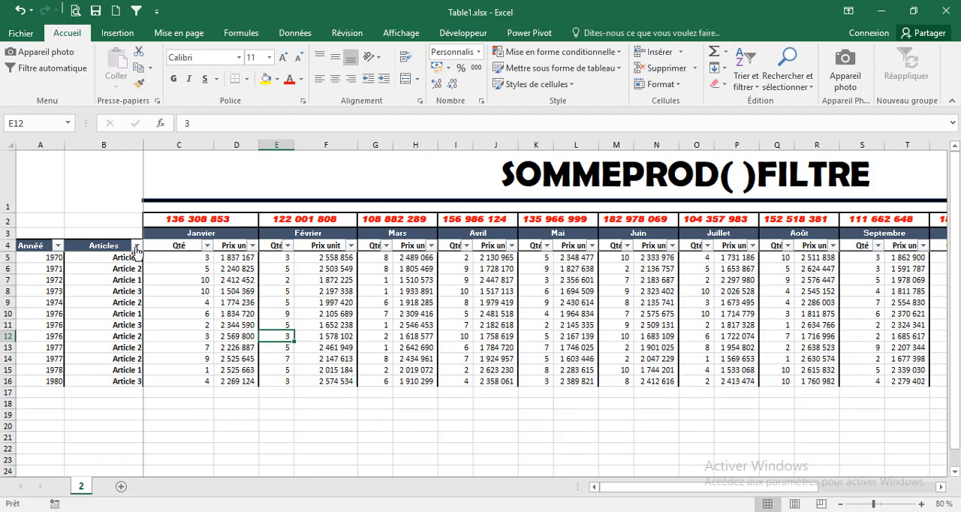
pyautogui.click(137, 245)
pyautogui.click(200, 361)
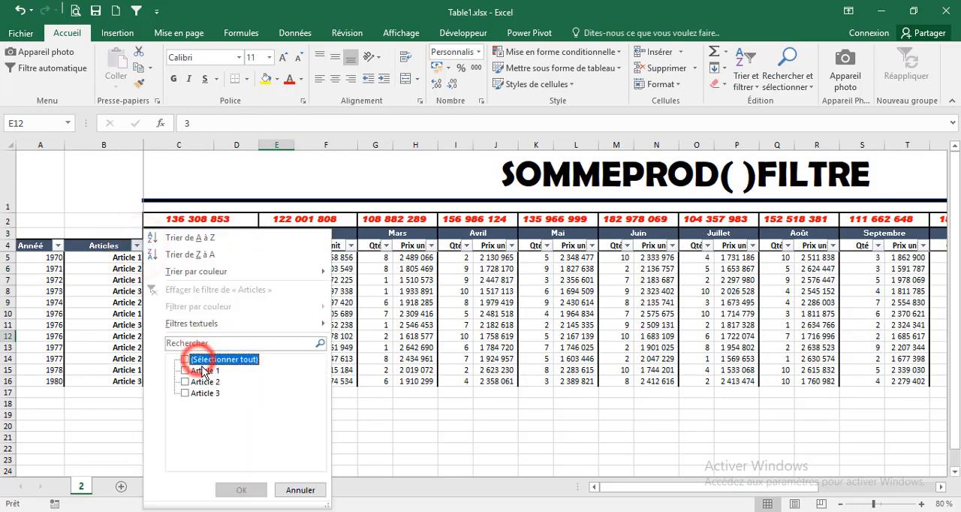
pyautogui.click(189, 370)
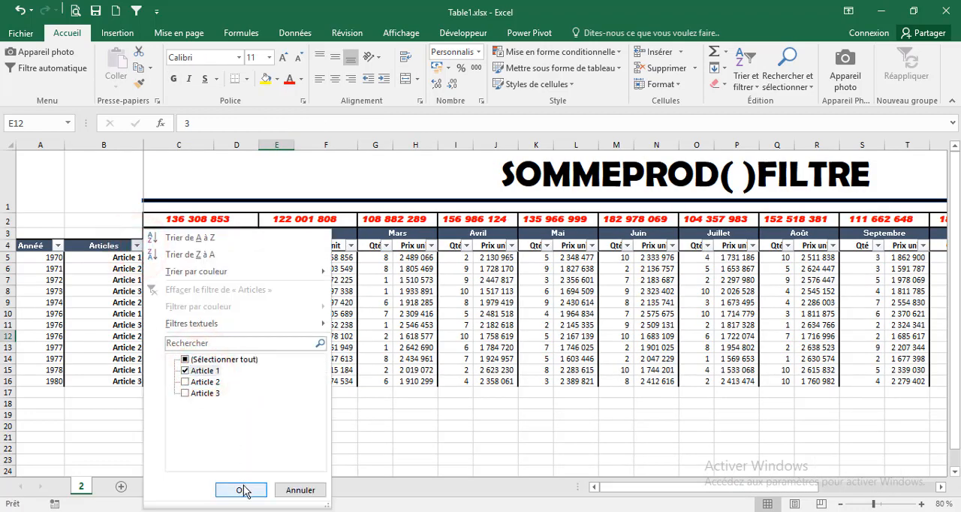
pyautogui.click(241, 489)
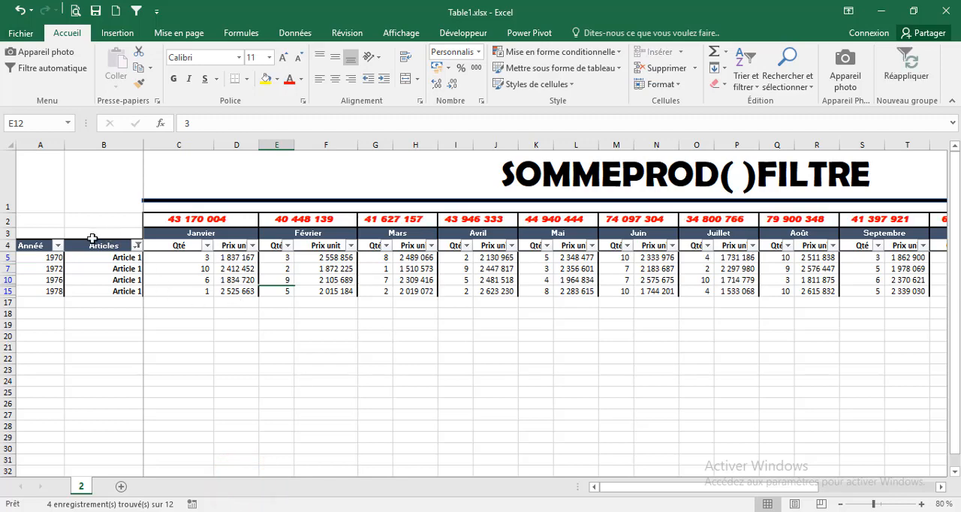
# Filter the Année column to keep only 1972 and 1976
pyautogui.click(58, 245)
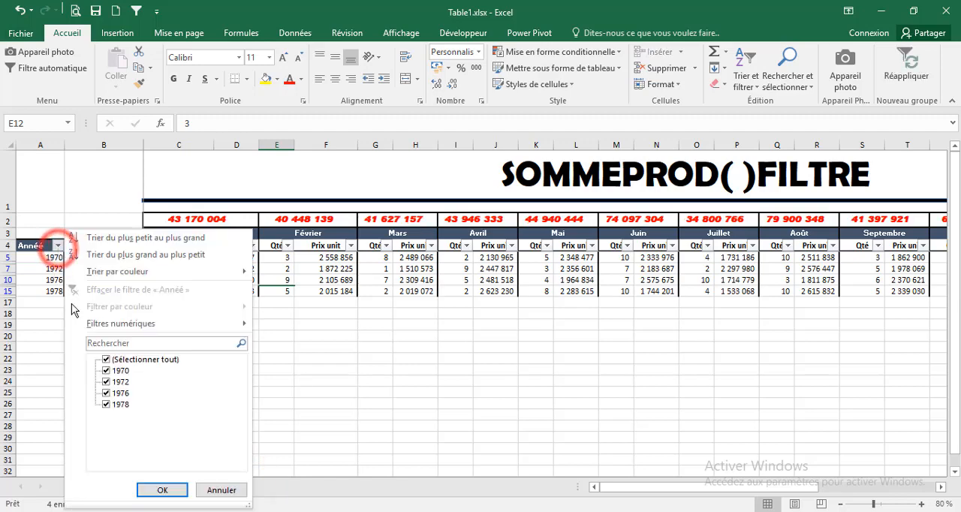
pyautogui.click(120, 361)
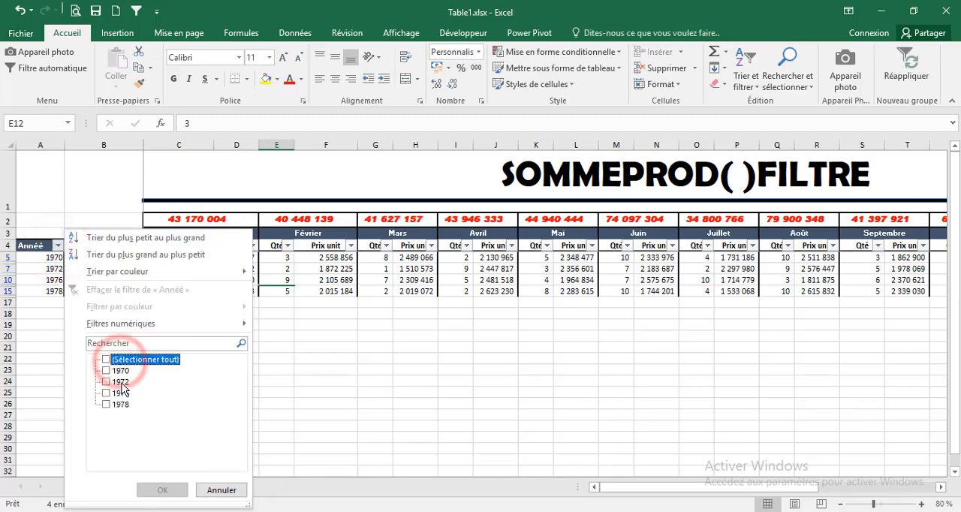
pyautogui.click(119, 381)
pyautogui.click(122, 393)
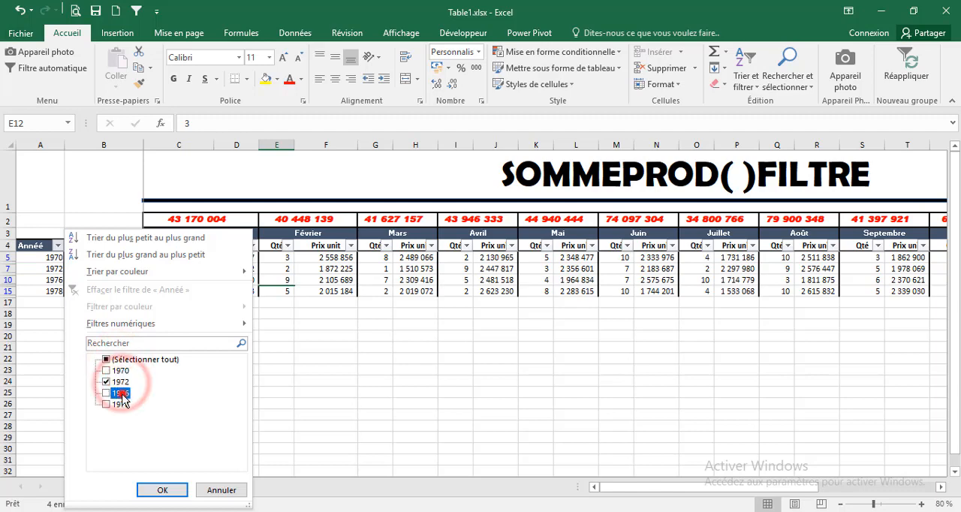
pyautogui.click(162, 490)
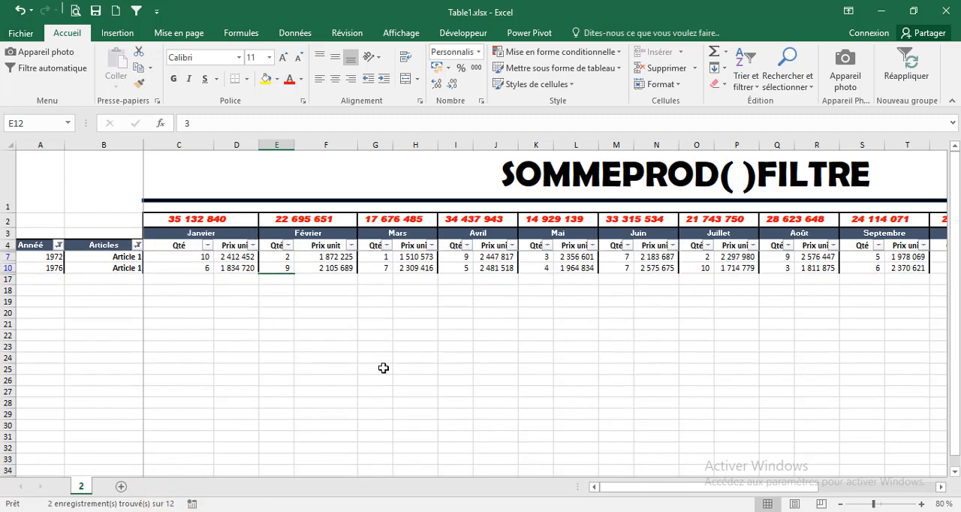